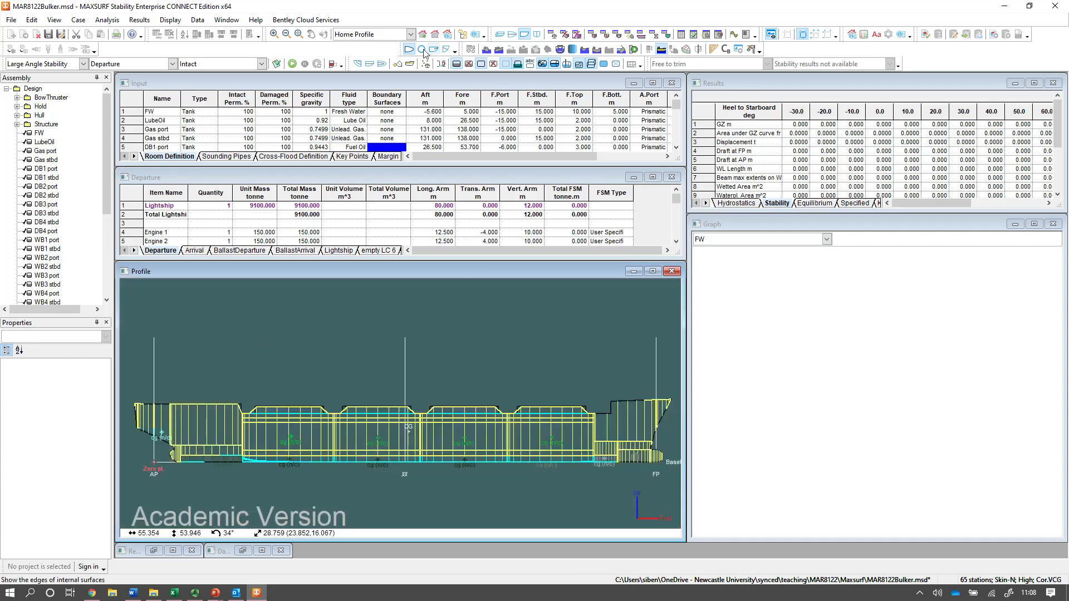
Step: Display the ship in the perspective view, turned to show its side and bow from slightly above, and enlarge it
left_click(499, 34)
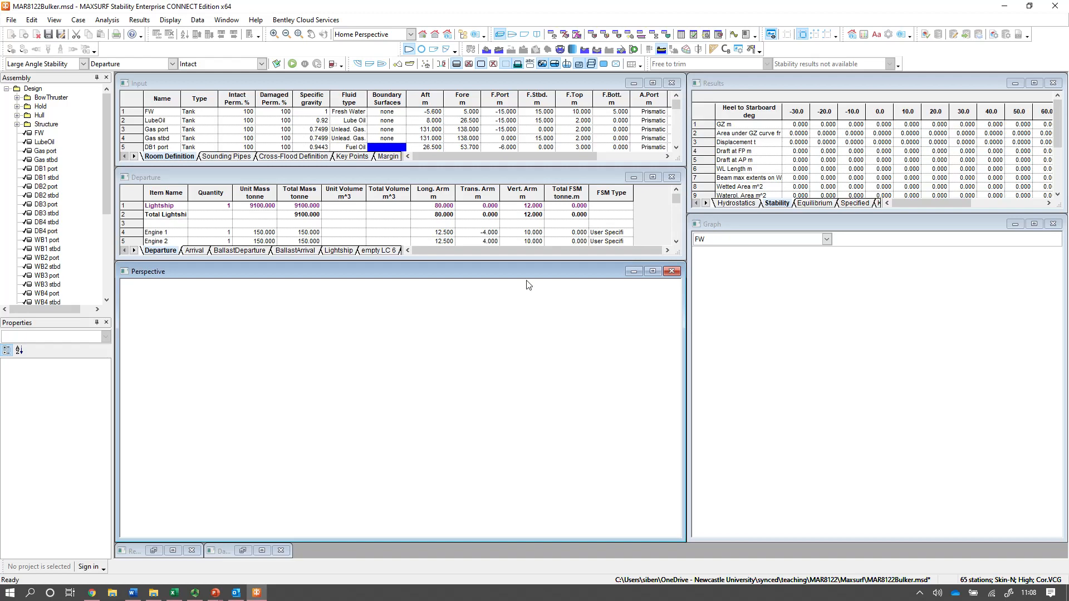
left_click_drag(678, 424, 678, 395)
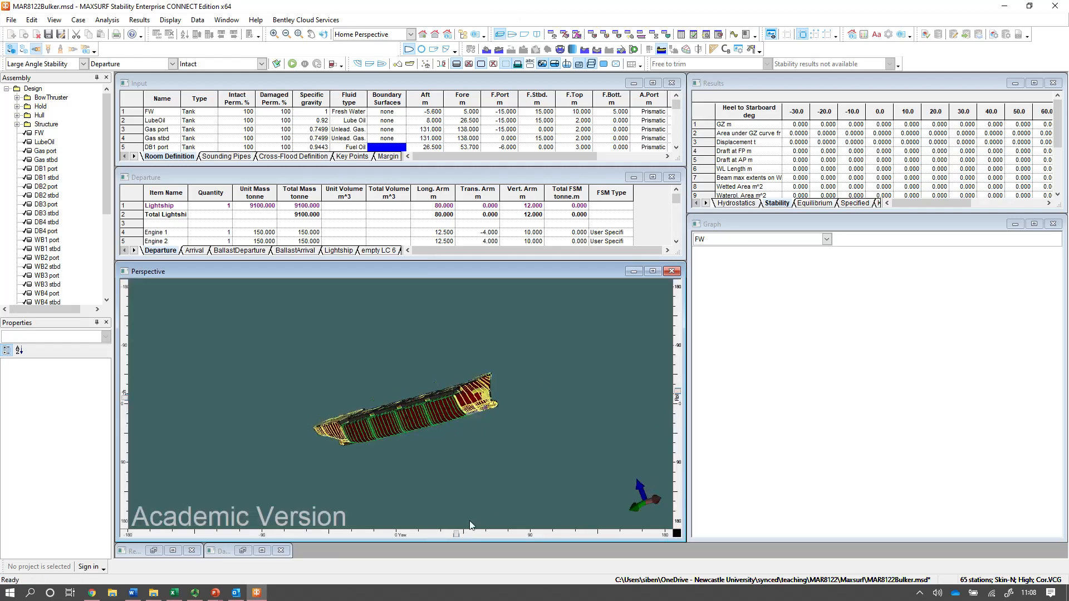
left_click_drag(126, 396, 125, 413)
left_click_drag(457, 536, 489, 535)
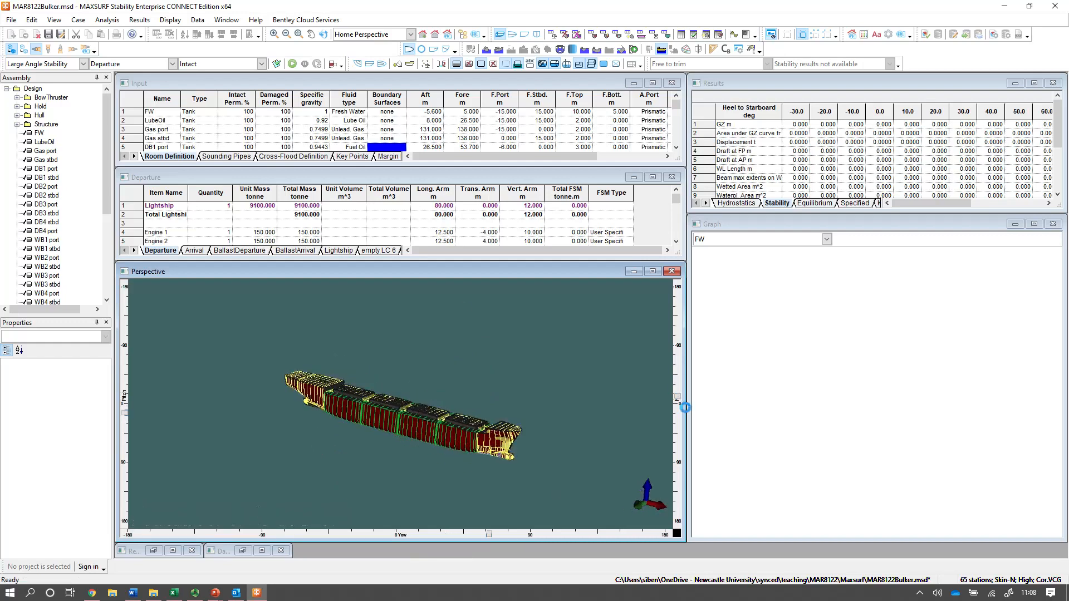
scroll(403, 440, "up", 3)
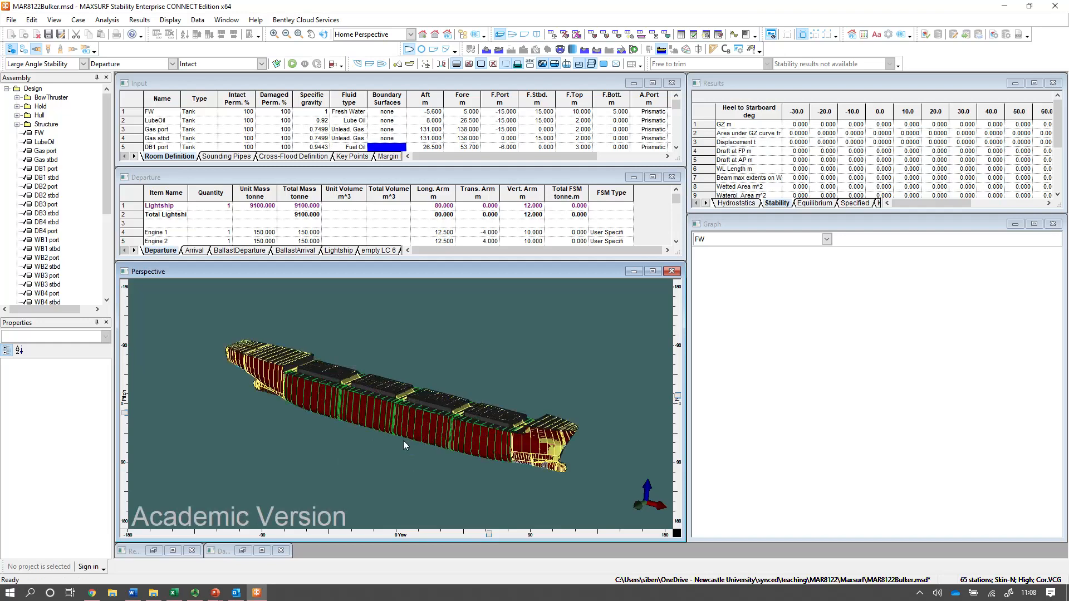
Step: Hide the Hull assembly to expose the internal rooms, and highlight the FW tank in the model
right_click(40, 116)
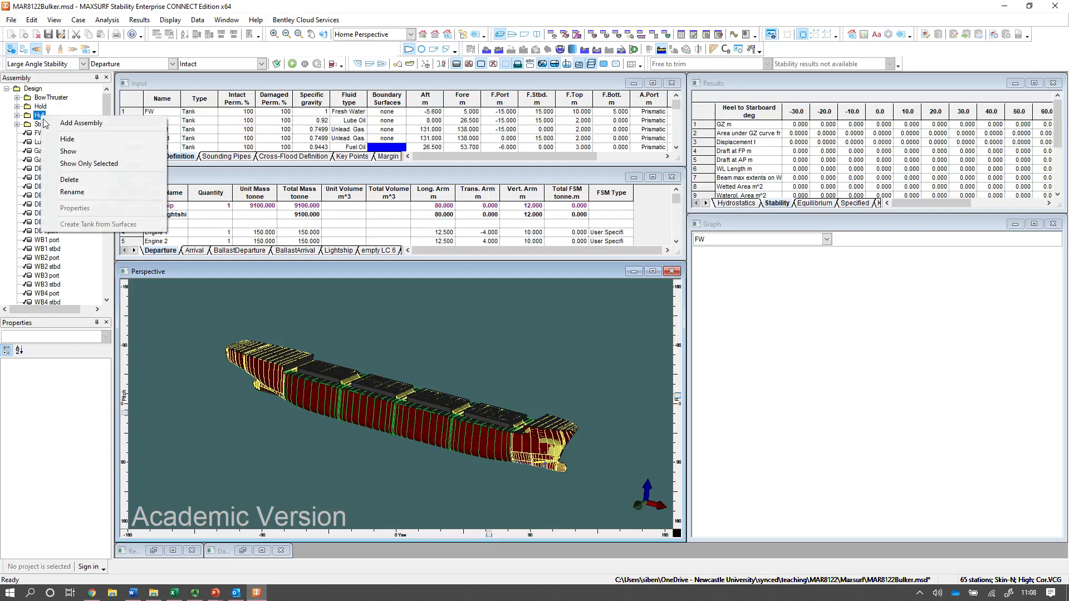
left_click(70, 140)
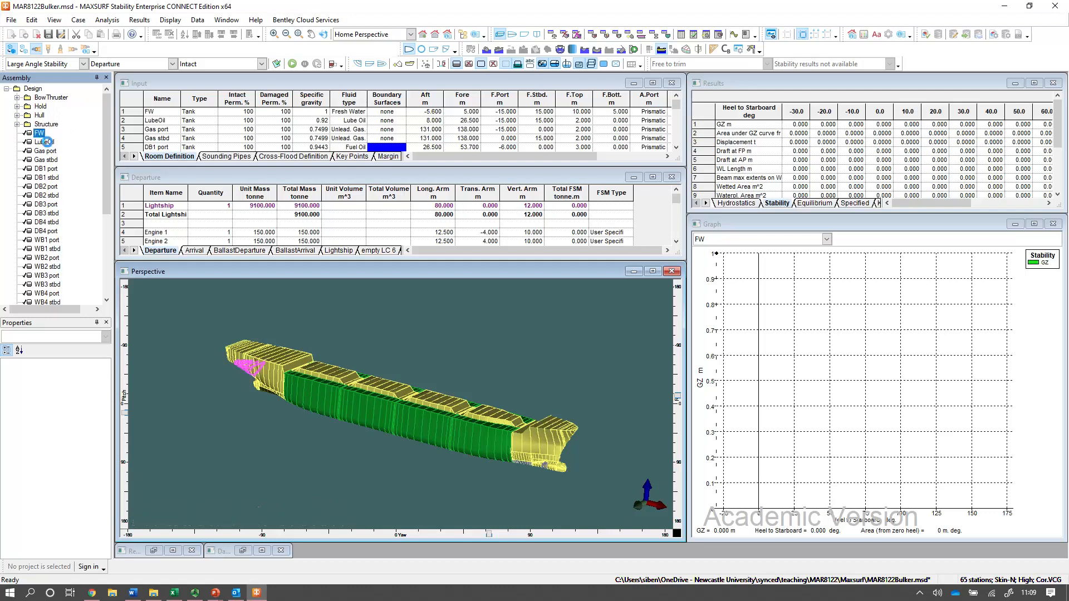
left_click(38, 134)
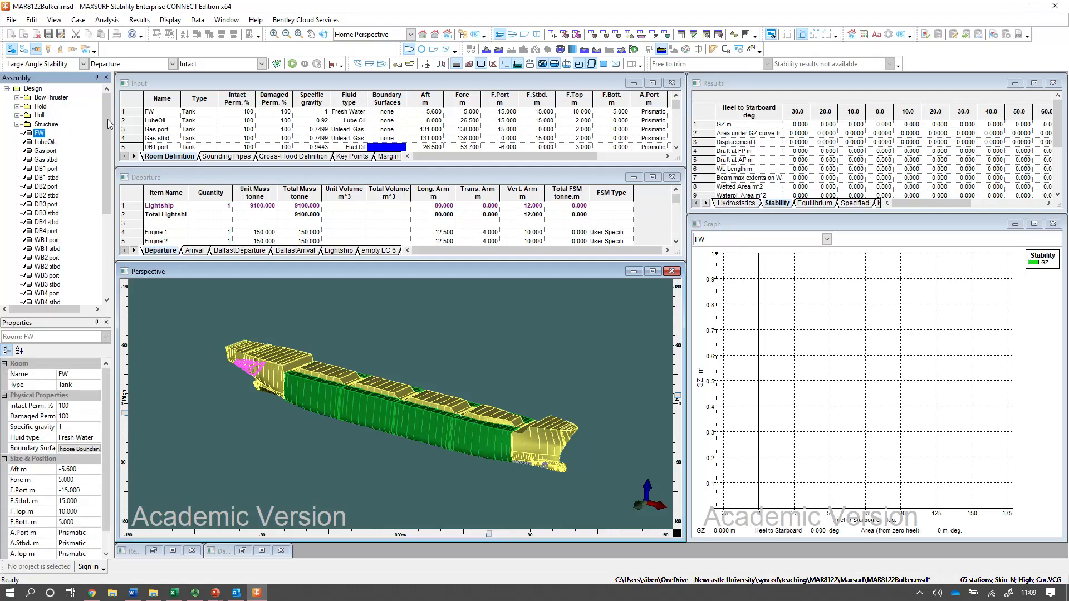
Step: Switch the display of intact tanks and intact compartments off and back on to see which rooms belong to each
left_click(456, 64)
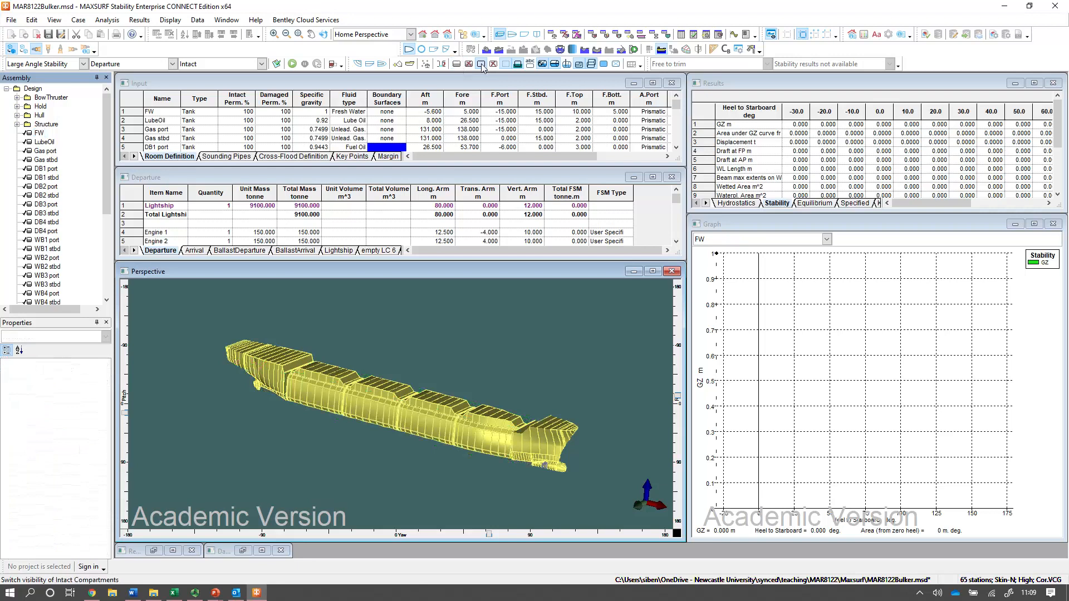
left_click(481, 64)
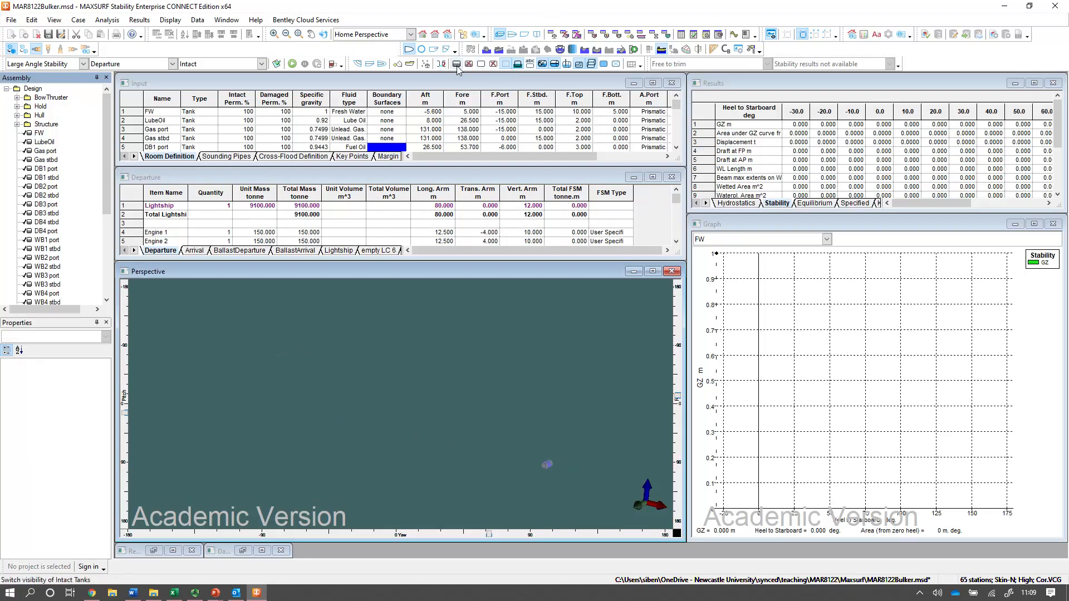
left_click(481, 64)
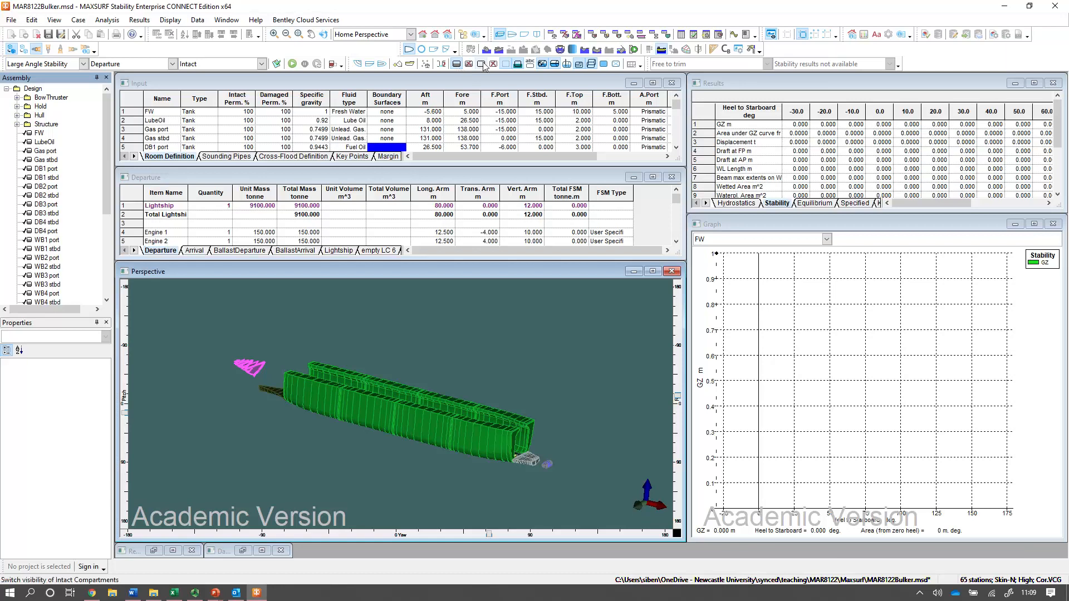
left_click(507, 65)
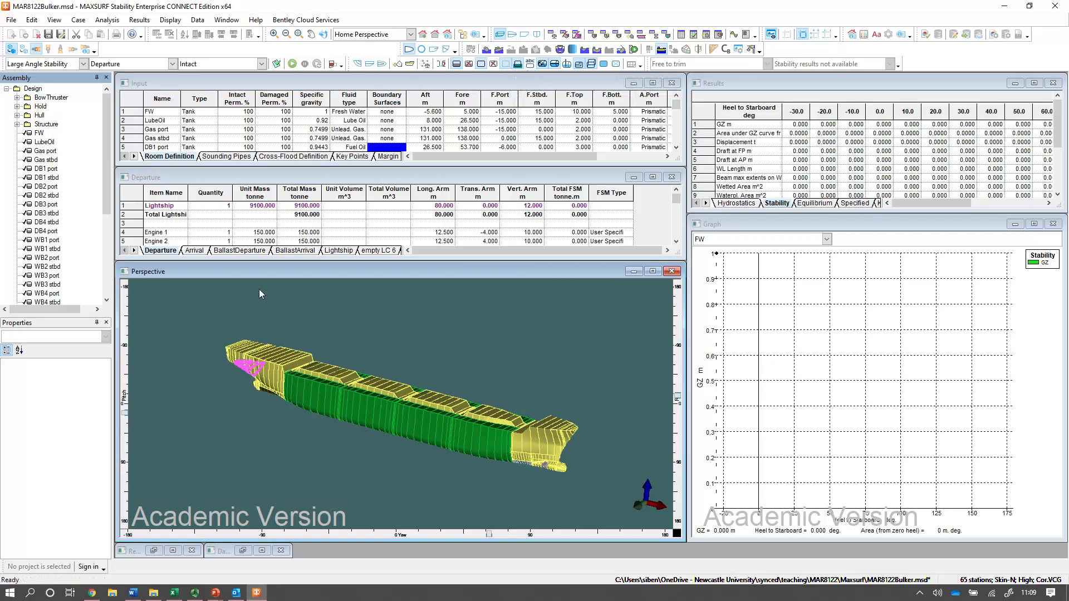
Step: Examine the location and properties of each tank in turn, from FW through the double-bottom tanks to WB3 port
left_click(39, 134)
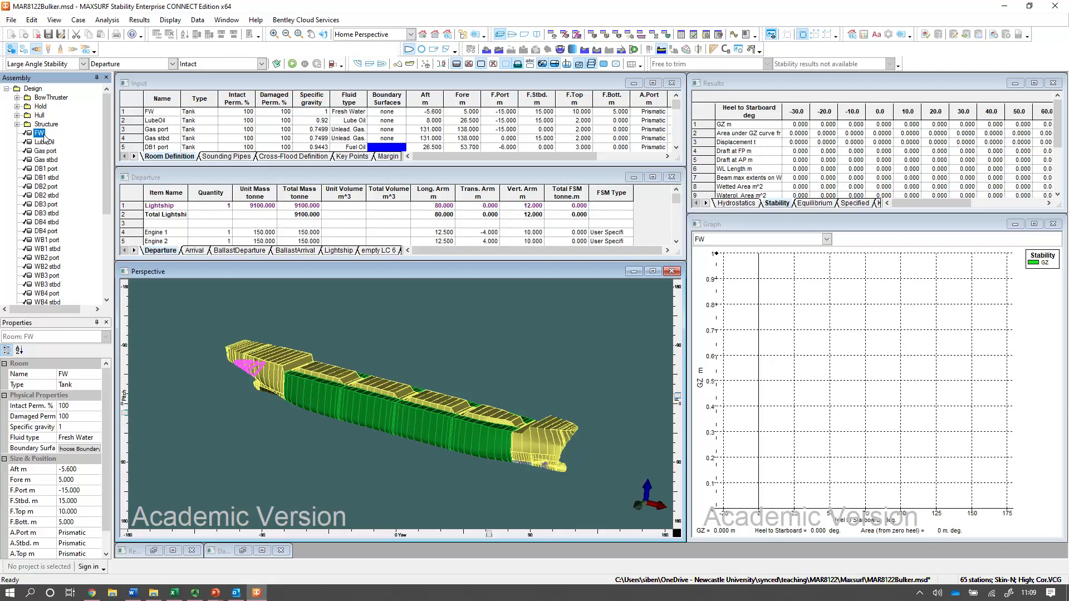
key("Down")
key("Down")
key("Down")
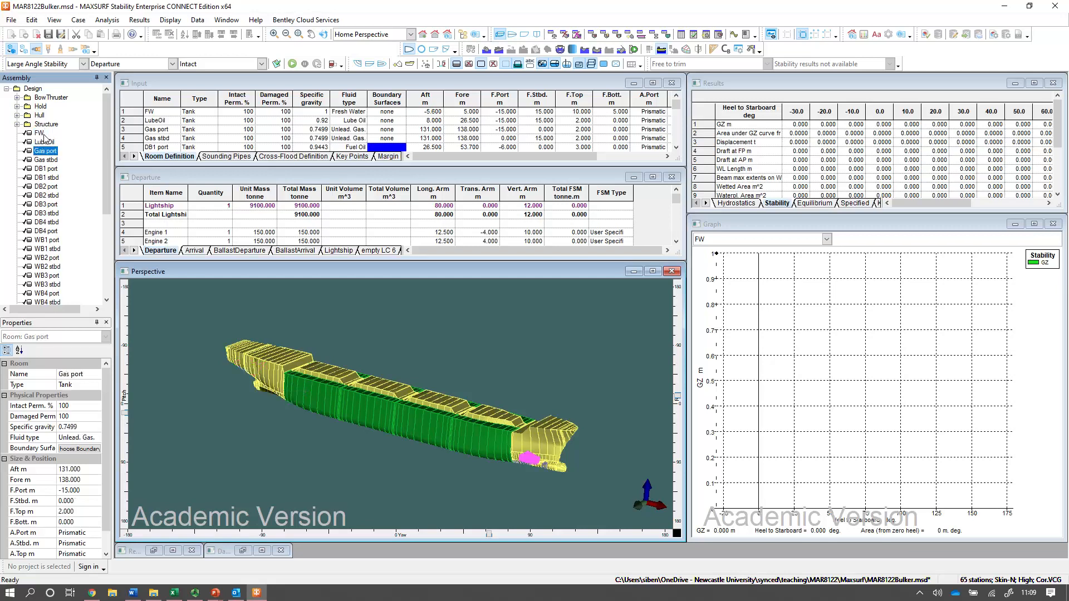
key("Down")
key("Down")
key("Down")
key("Down")
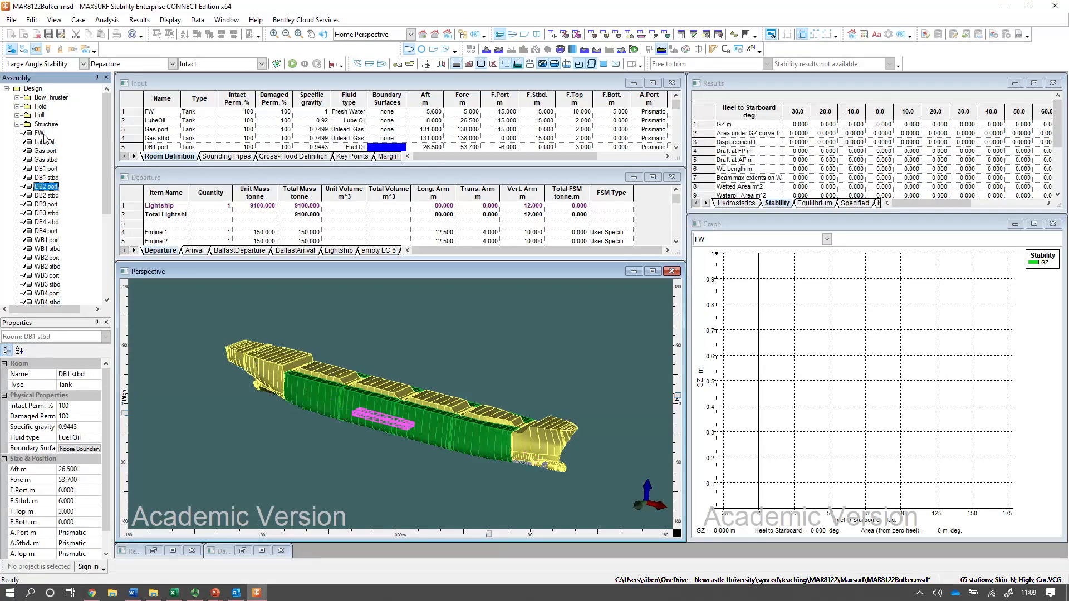
key("Down")
key("Down")
key("Down")
key("Down")
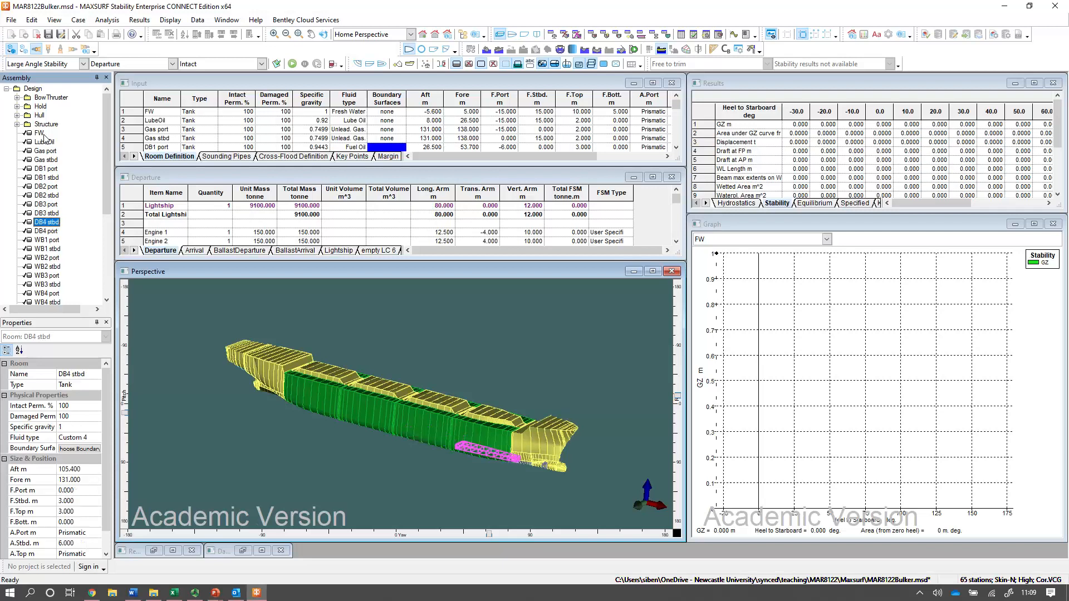
key("Down")
key("Down")
key("Down")
key("Down")
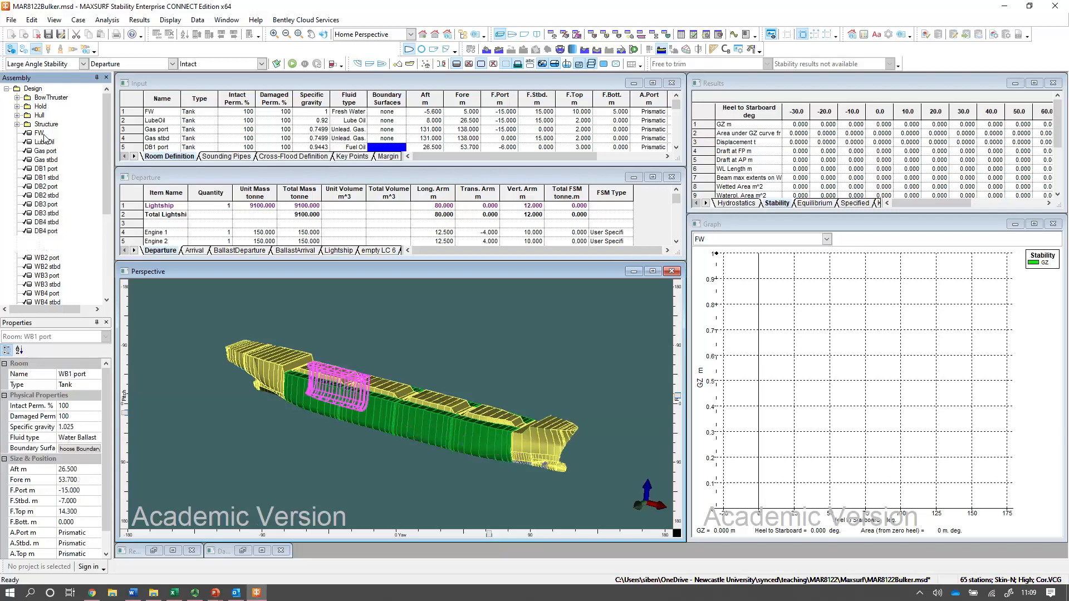
key("Down")
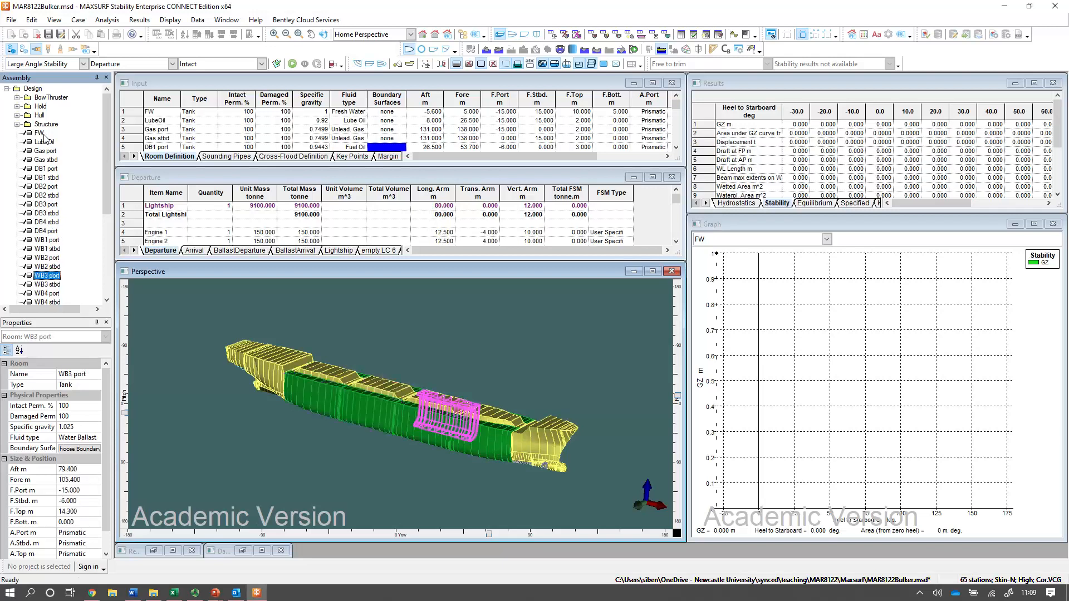
Step: Examine the remaining ballast tanks and the compartments in turn, from WB3 stbd to Hold4
key("Down")
key("Down")
key("Down")
key("Down")
key("Down")
key("Down")
key("Down")
key("Down")
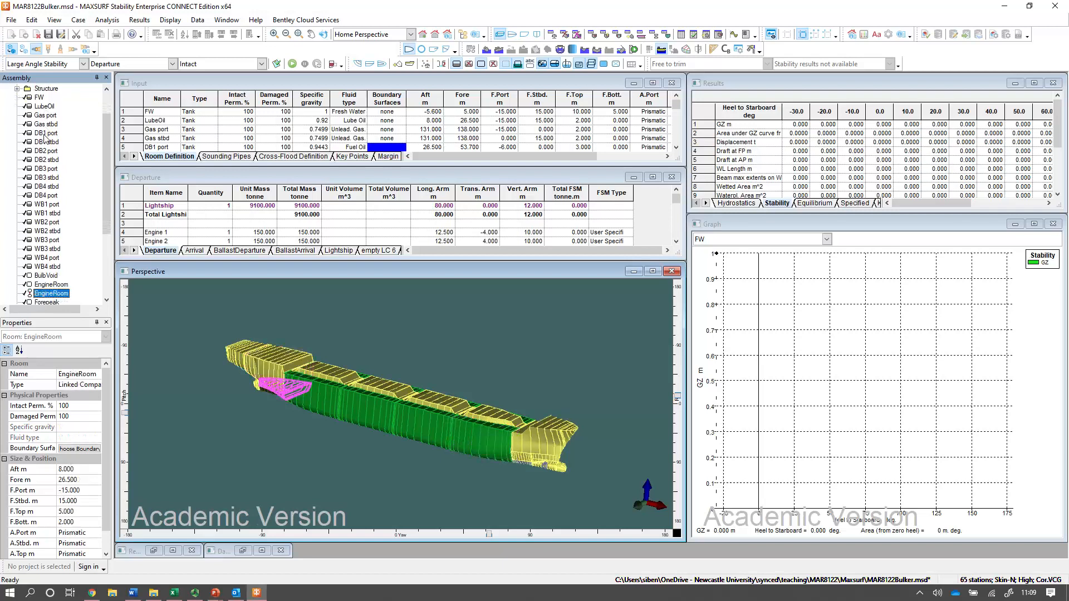
key("Down")
key("Down")
key("Down")
key("Down")
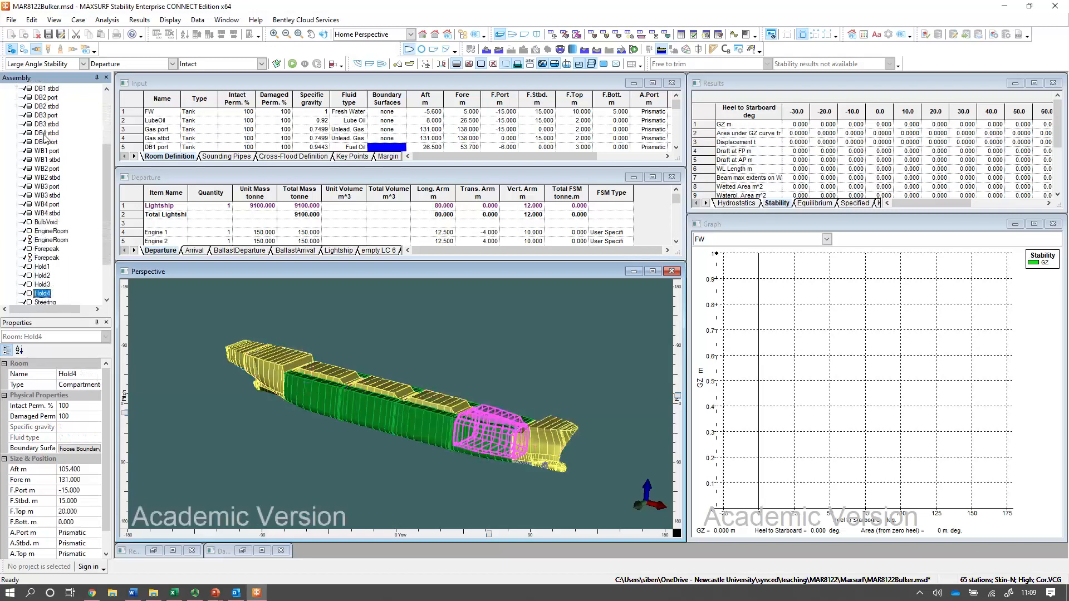
Step: Go back through the holds and Forepeak rooms to highlight the main EngineRoom compartment
key("Up")
key("Up")
key("Up")
key("Up")
key("Up")
key("Down")
key("Down")
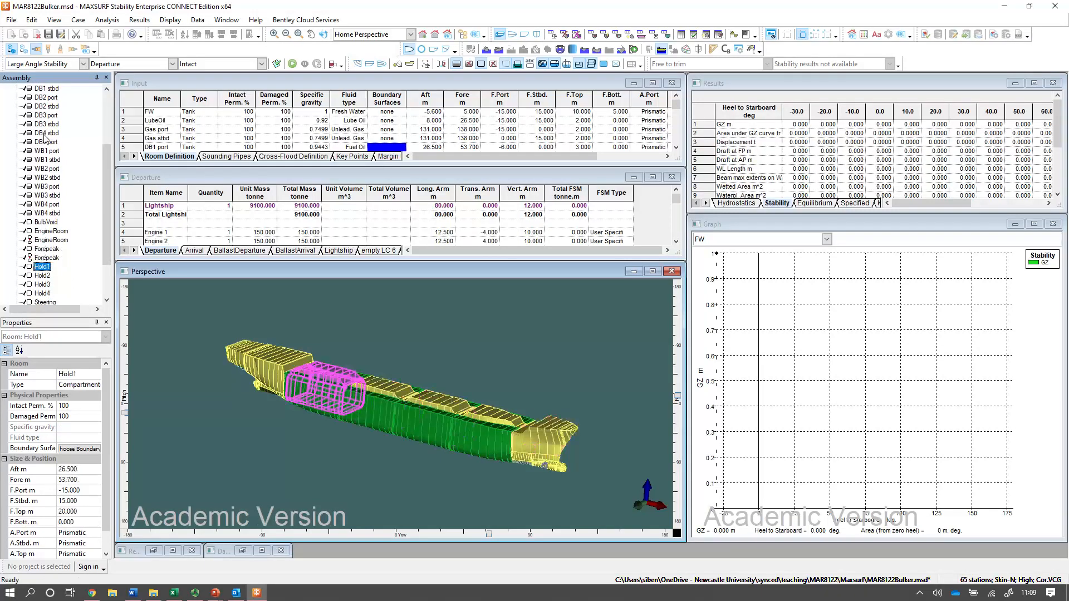
key("Up")
key("Up")
key("Up")
key("Up")
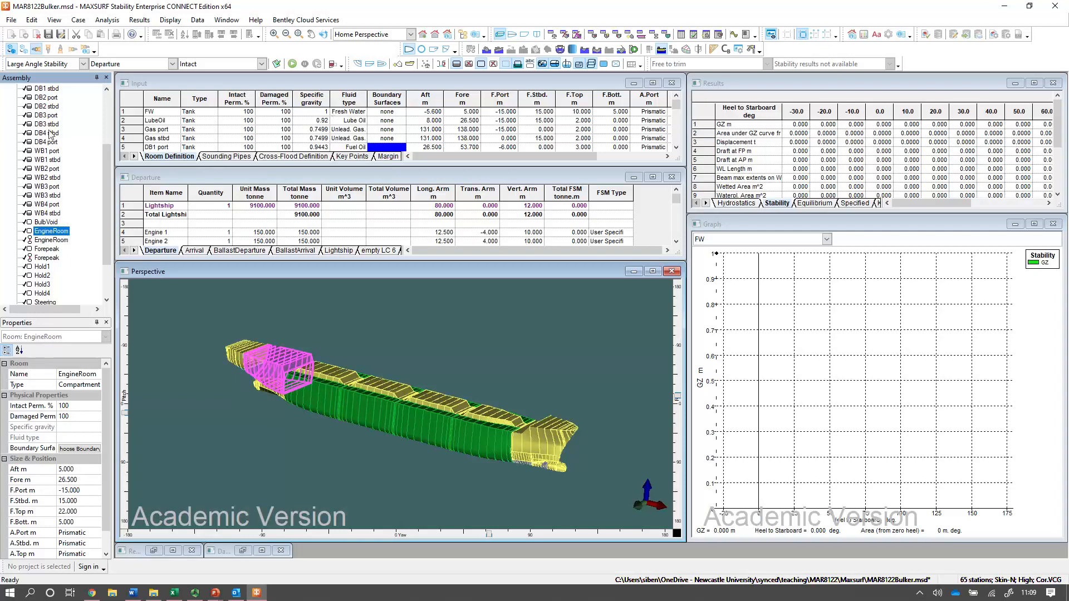
Step: Inspect the full room definition table and mark the EngineRoom compartment row together with its linked row
double_click(222, 84)
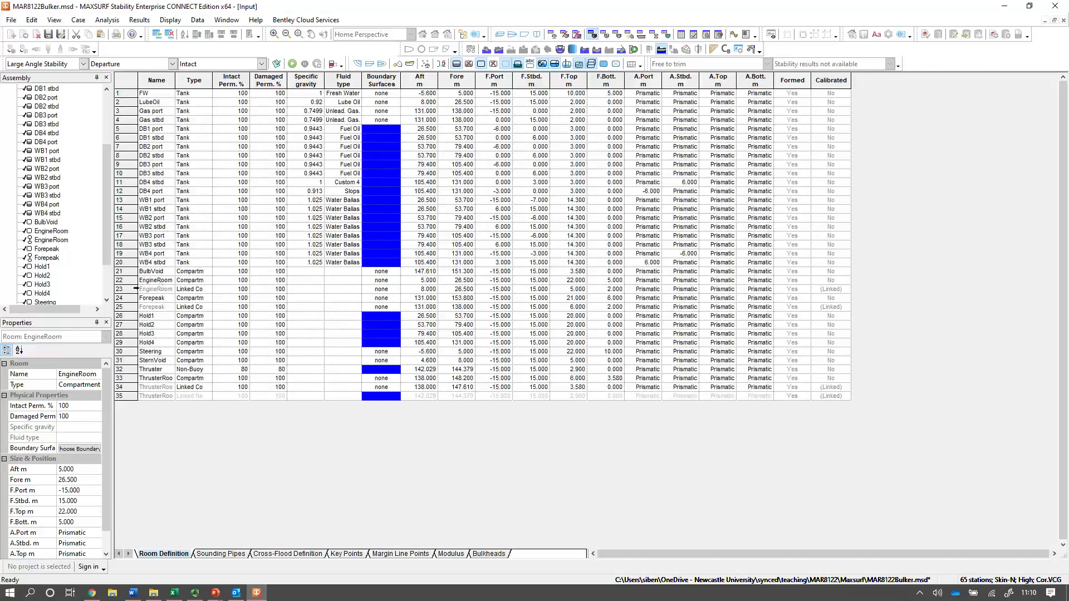
left_click(139, 283)
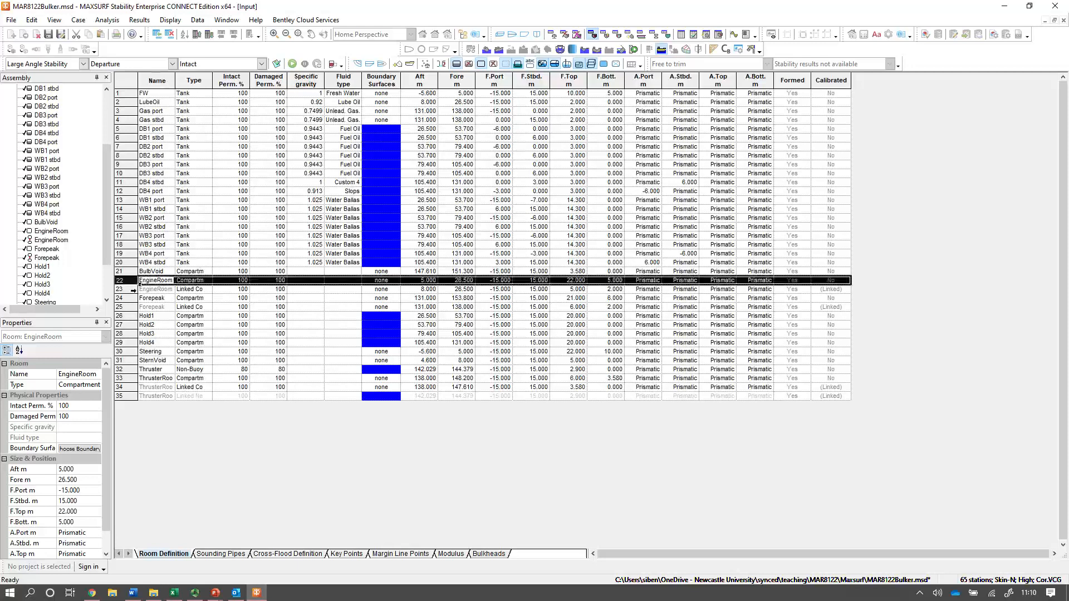
left_click(133, 292, "shift")
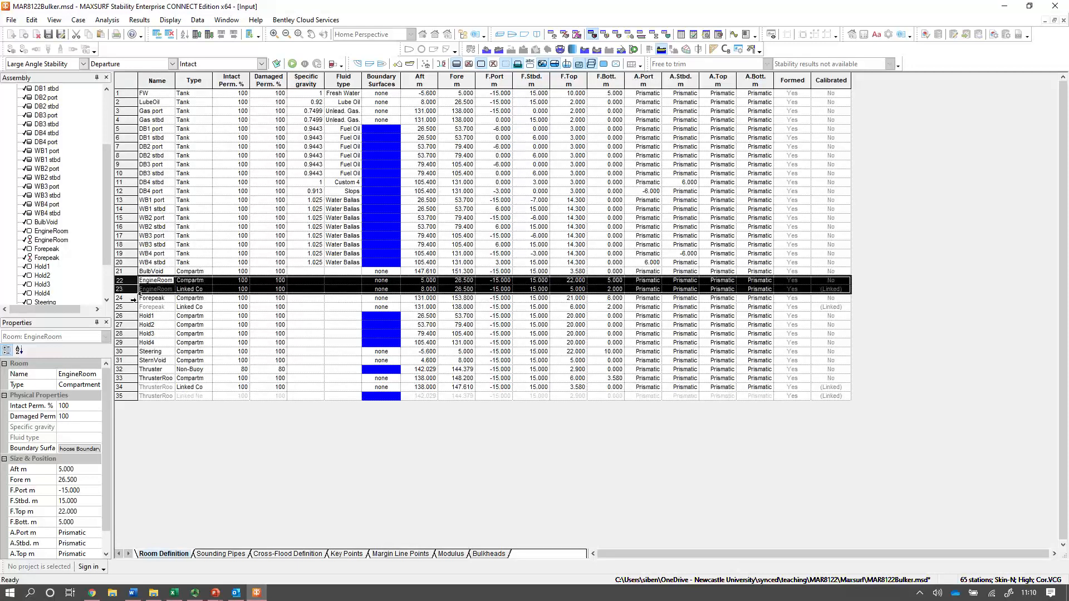
left_click(1055, 20)
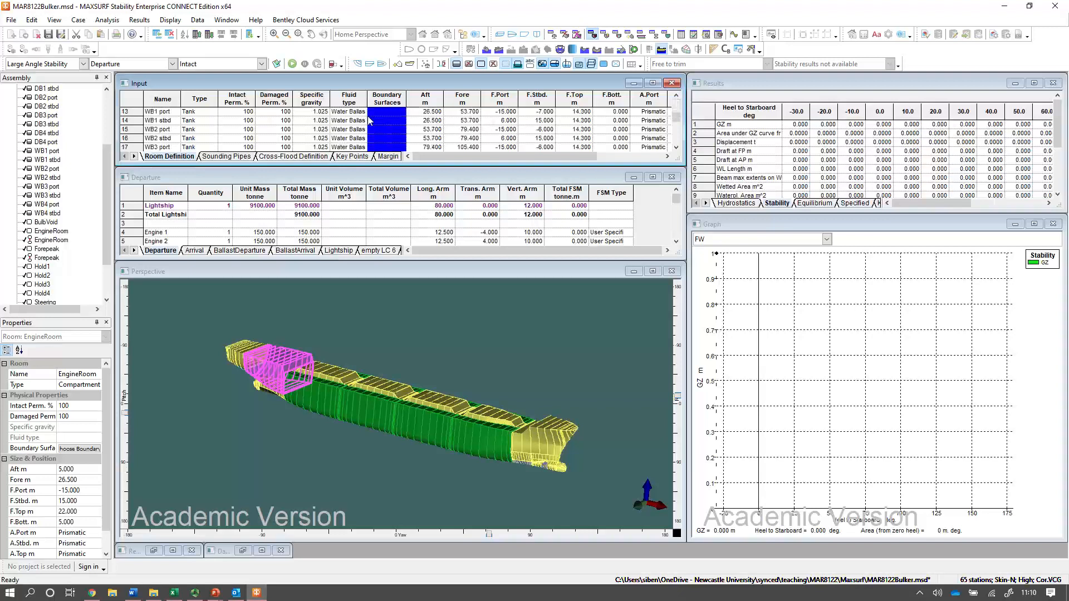
scroll(368, 120, "down", 3)
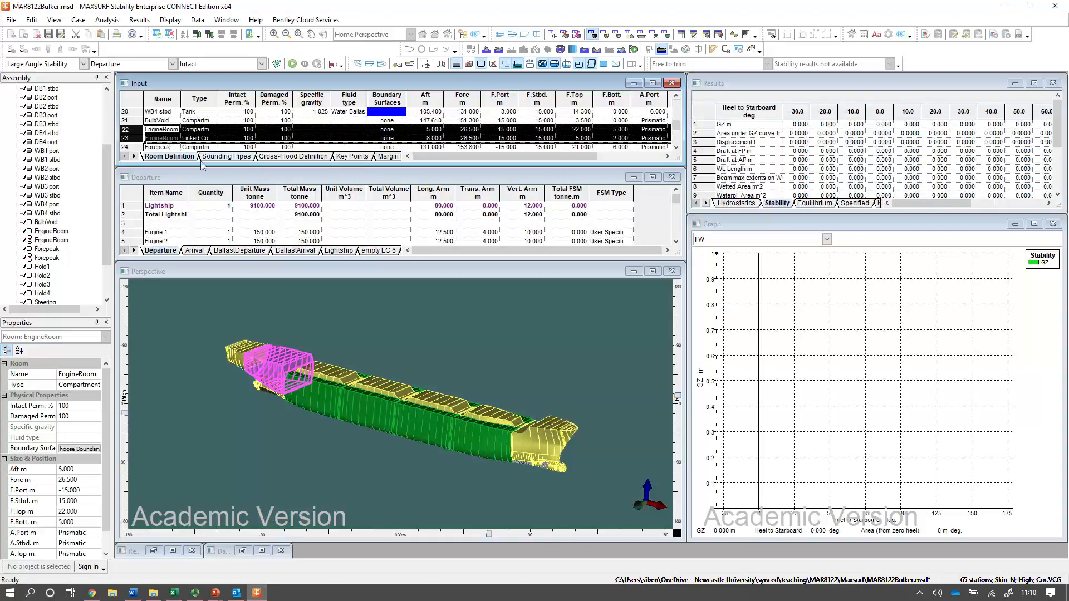
Step: Compare the main EngineRoom compartment with its linked lower part by highlighting them alternately in the model
left_click(51, 231)
left_click(60, 238)
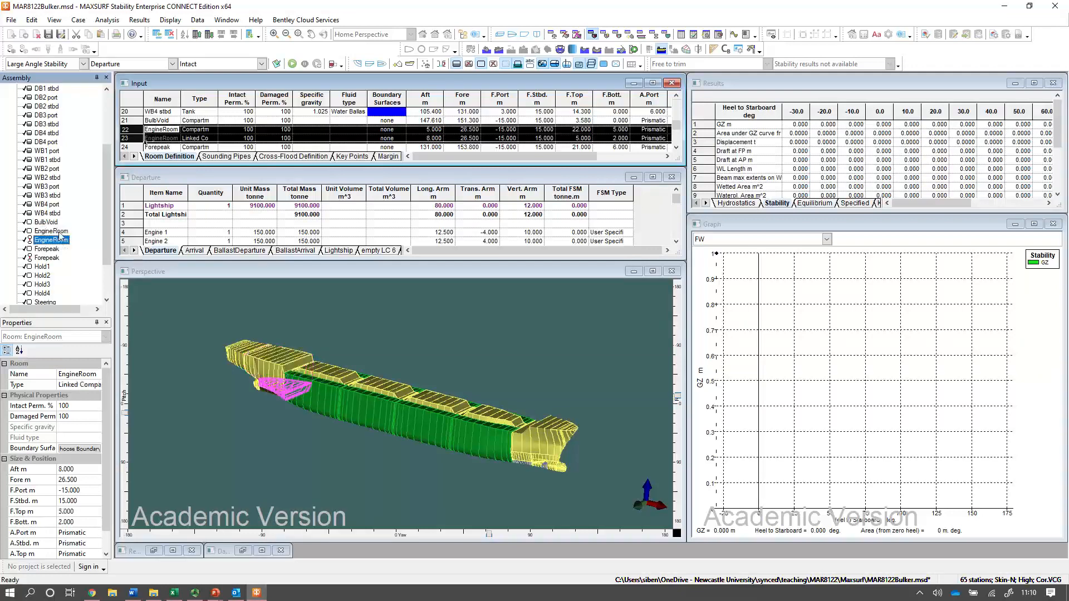
key("Up")
key("Down")
key("Up")
key("Down")
key("Up")
key("Down")
key("Up")
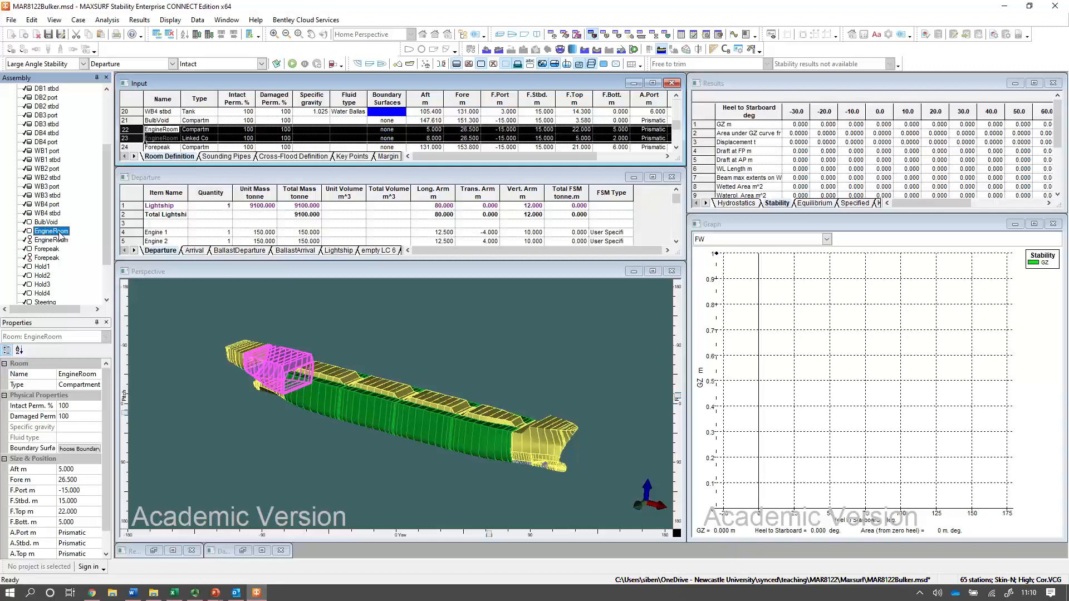
key("Down")
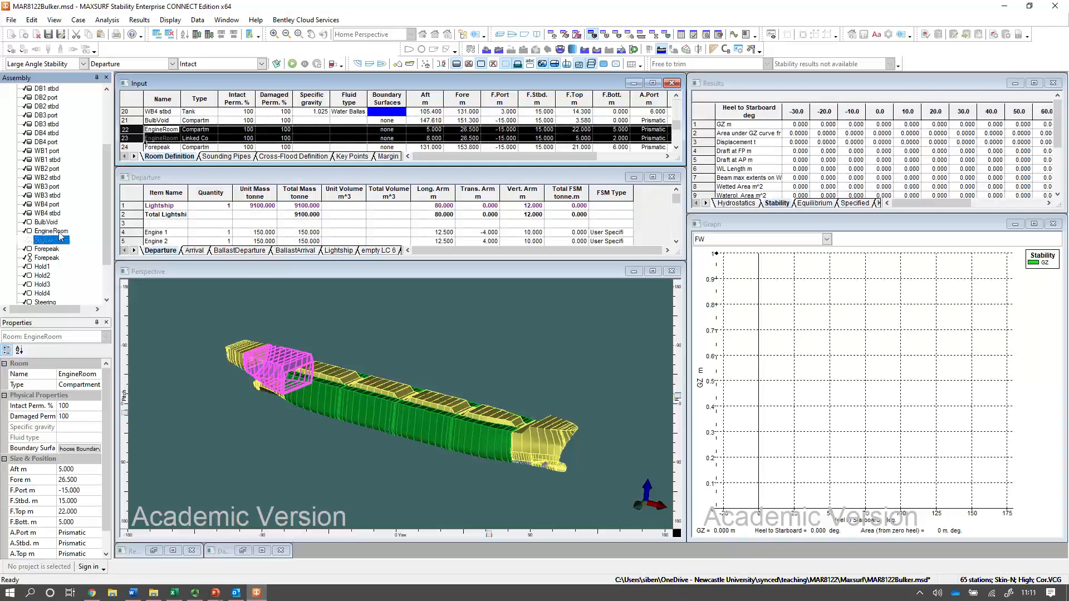
key("Up")
key("Down")
key("Up")
key("Down")
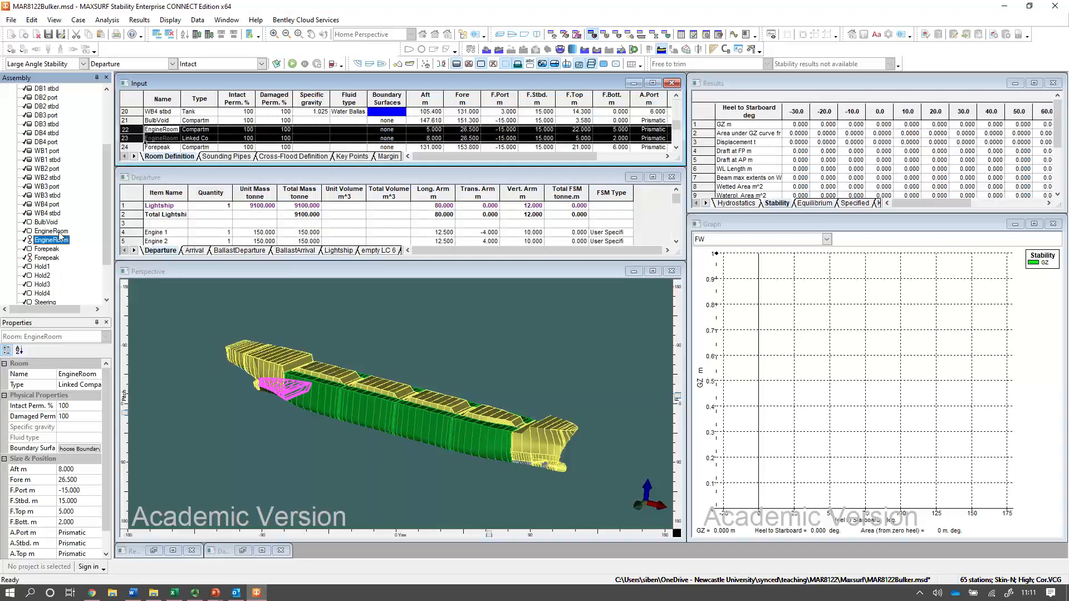
key("Up")
key("Down")
Step: Examine the Forepeak compartment and its linked part, ending with the main Forepeak compartment highlighted
key("Down")
key("Down")
key("Up")
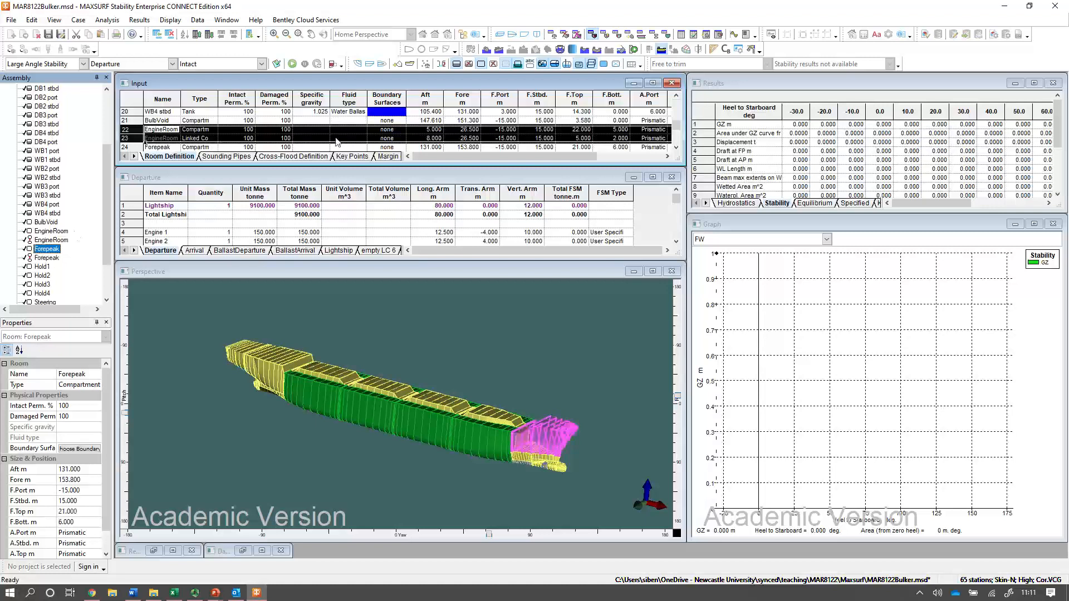
Step: Review the Thruster and ThrusterRoom rows of the room definition table and highlight the main ThrusterRoom compartment
scroll(189, 131, "down", 1)
scroll(189, 132, "down", 11)
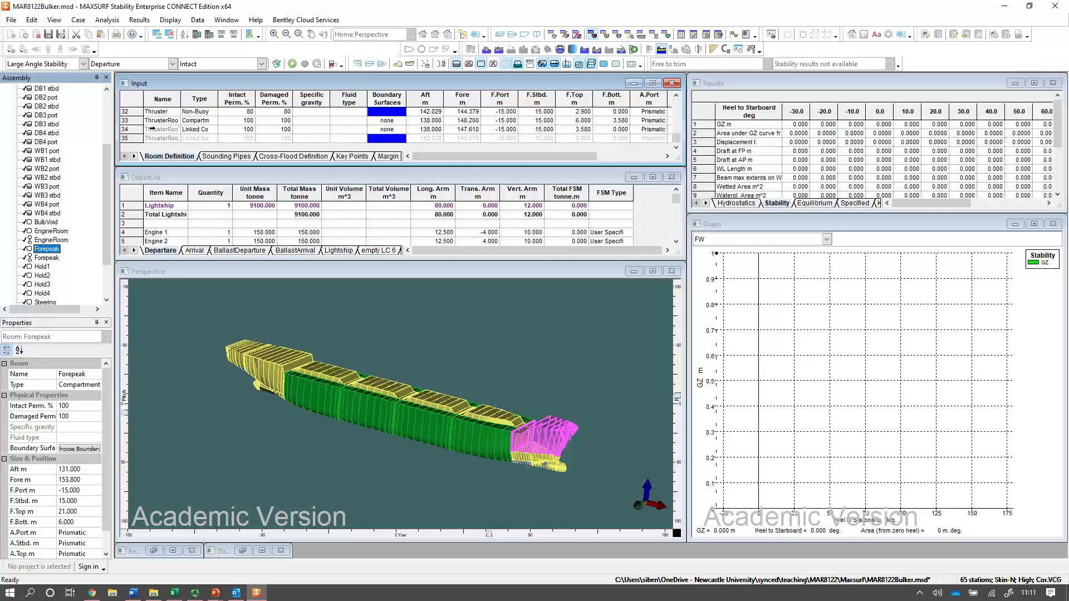
scroll(165, 121, "up", 1)
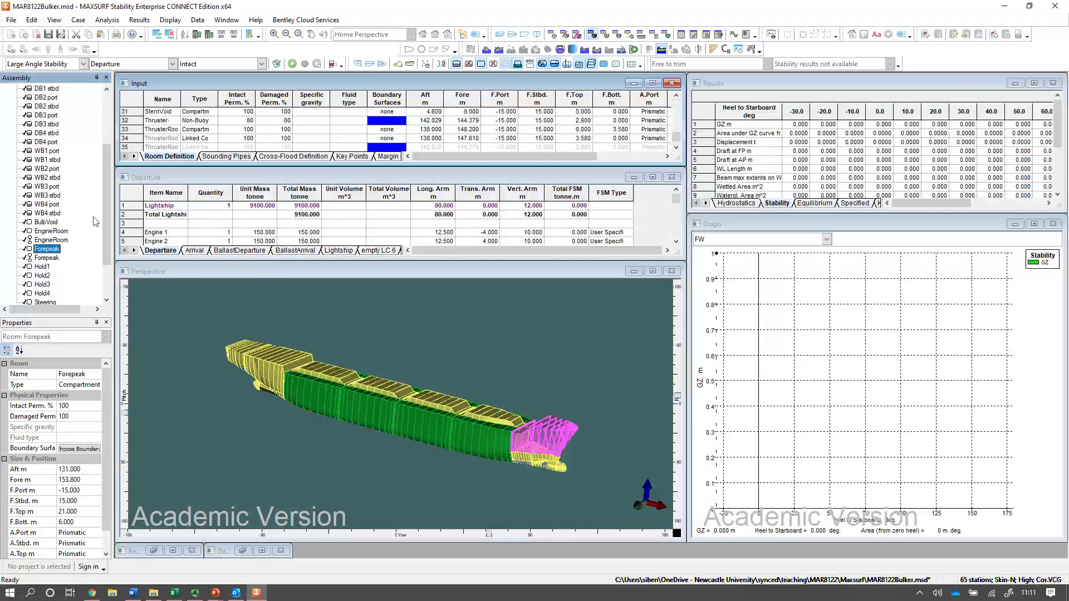
scroll(105, 212, "down", 2)
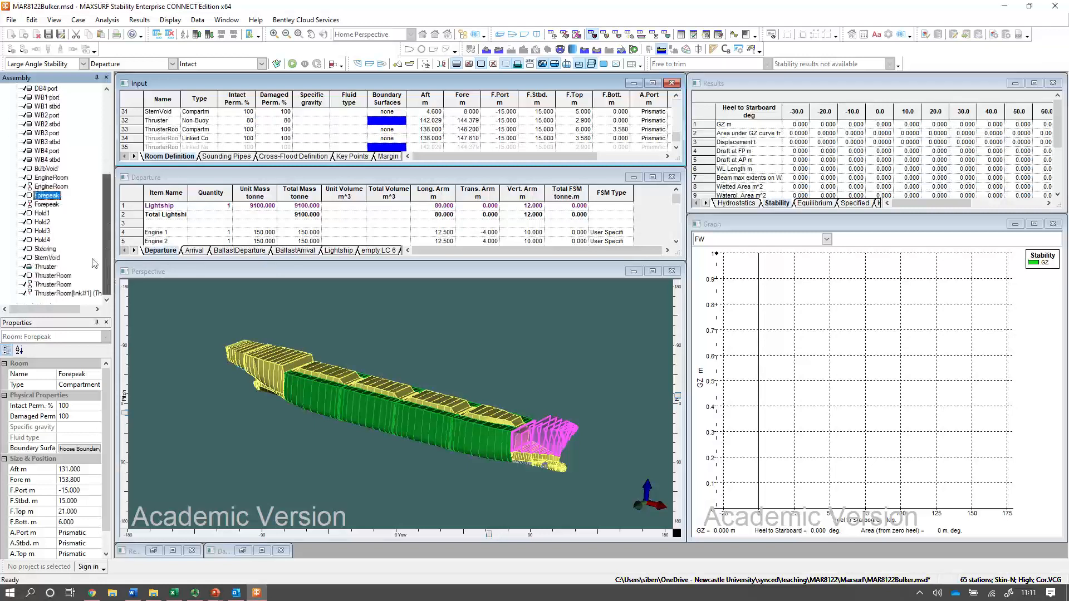
left_click(52, 276)
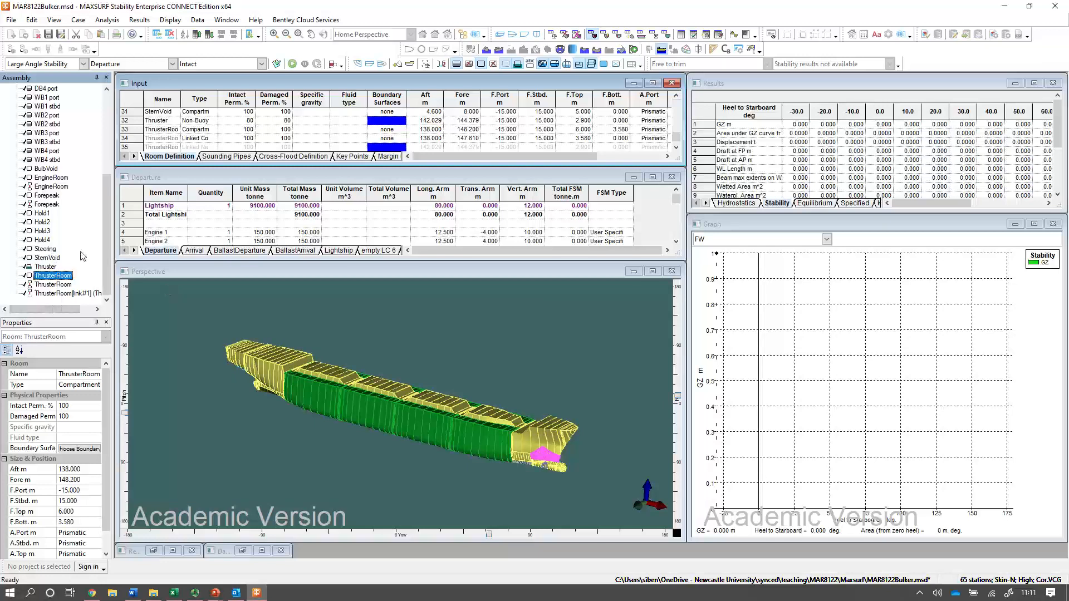
Step: Compare the ThrusterRoom compartment's linked parts in the model and check their room types in the room definition table
key("Down")
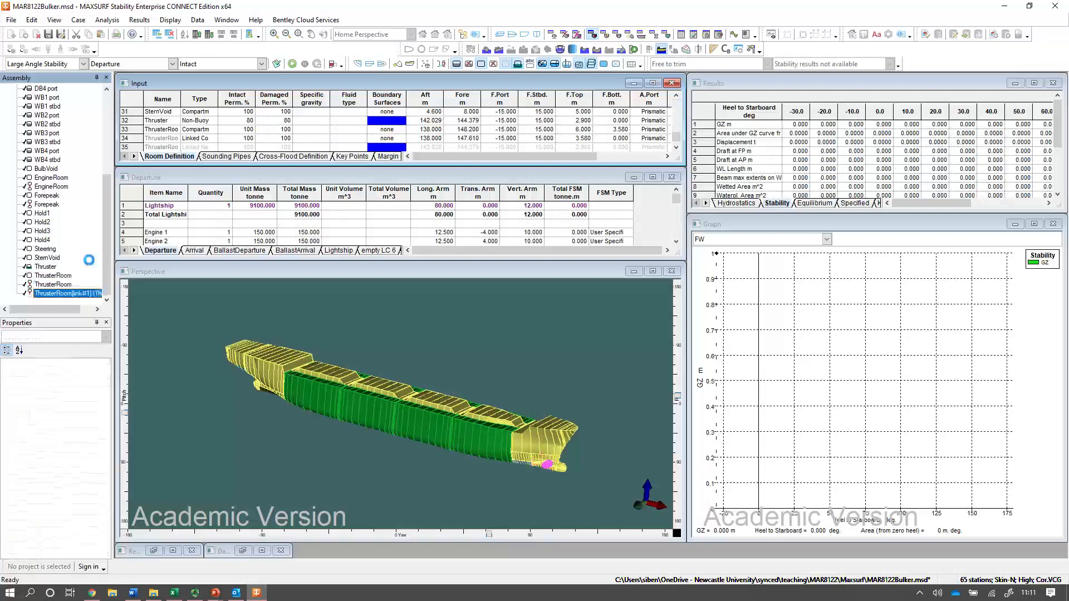
key("Up")
key("Down")
key("Down")
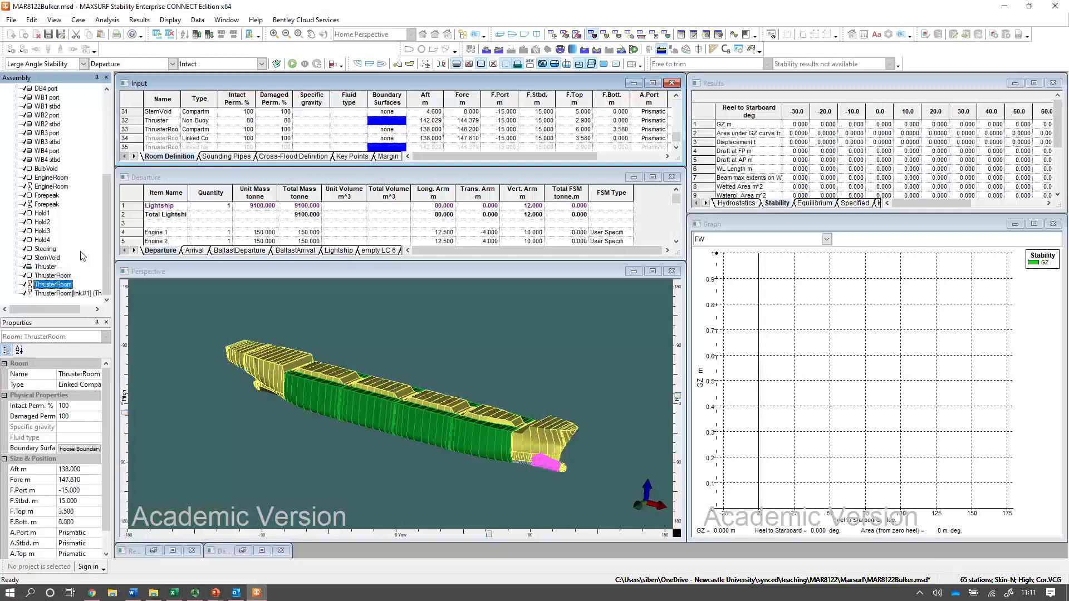
key("Down")
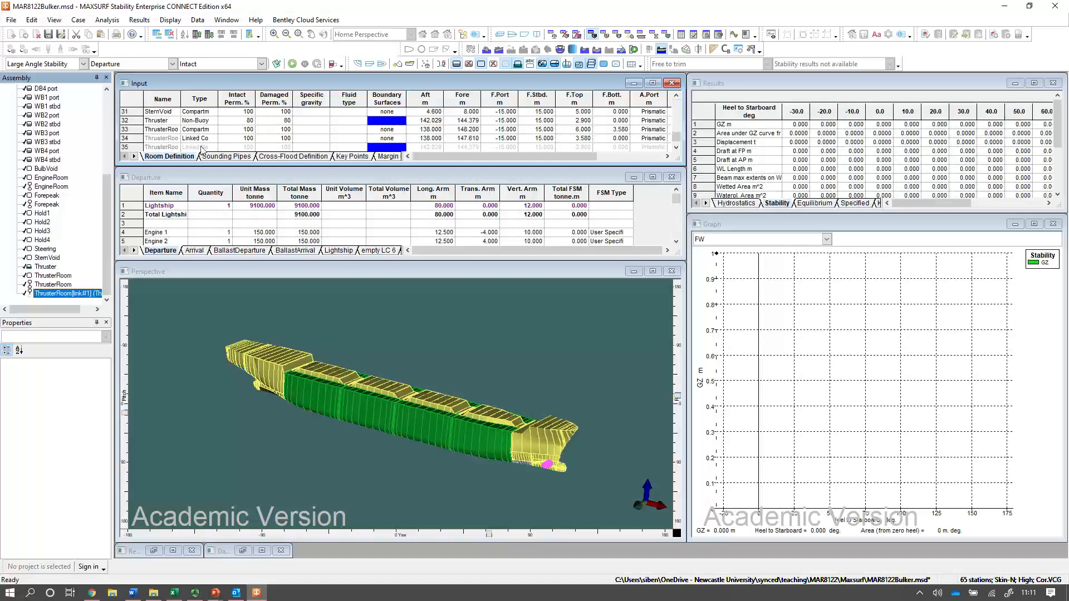
left_click(199, 139)
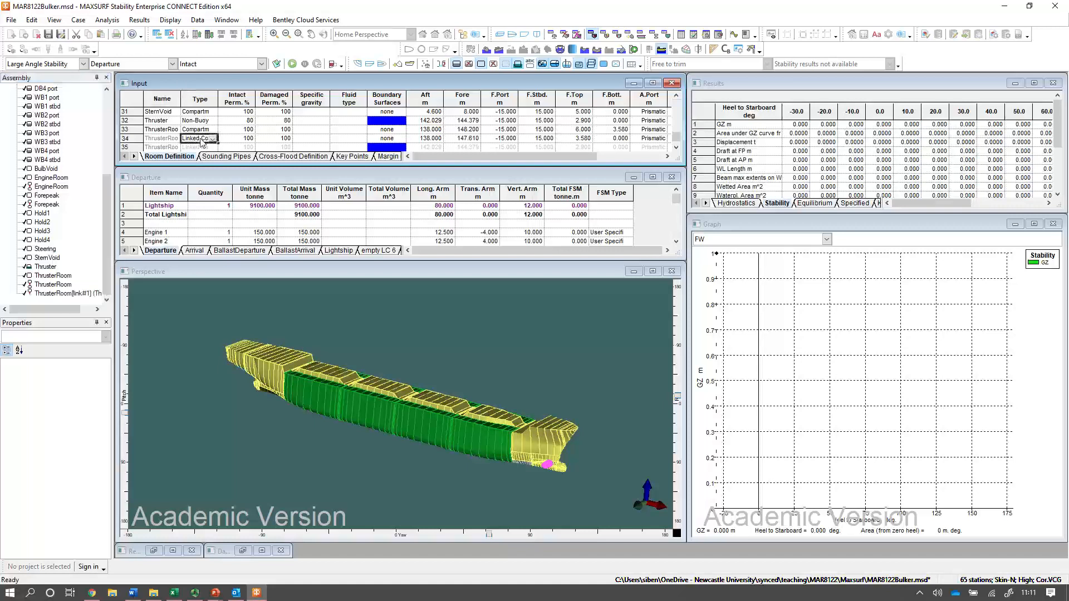
key("Up")
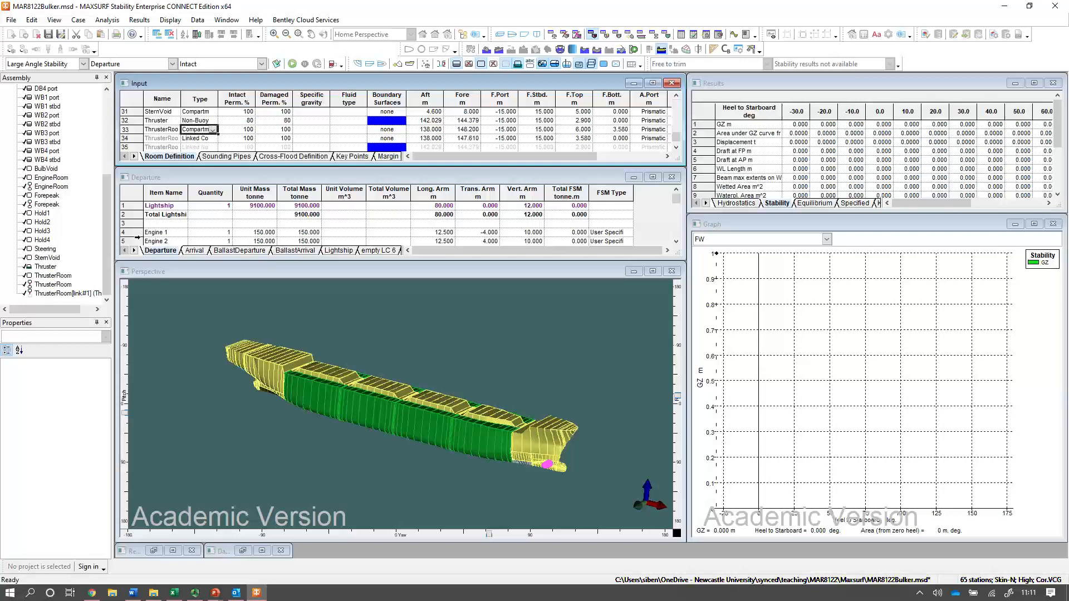
Step: Highlight the tanks one after another in the model, from the FW tank to the WB1 stbd ballast tank
left_click_drag(105, 252, 104, 176)
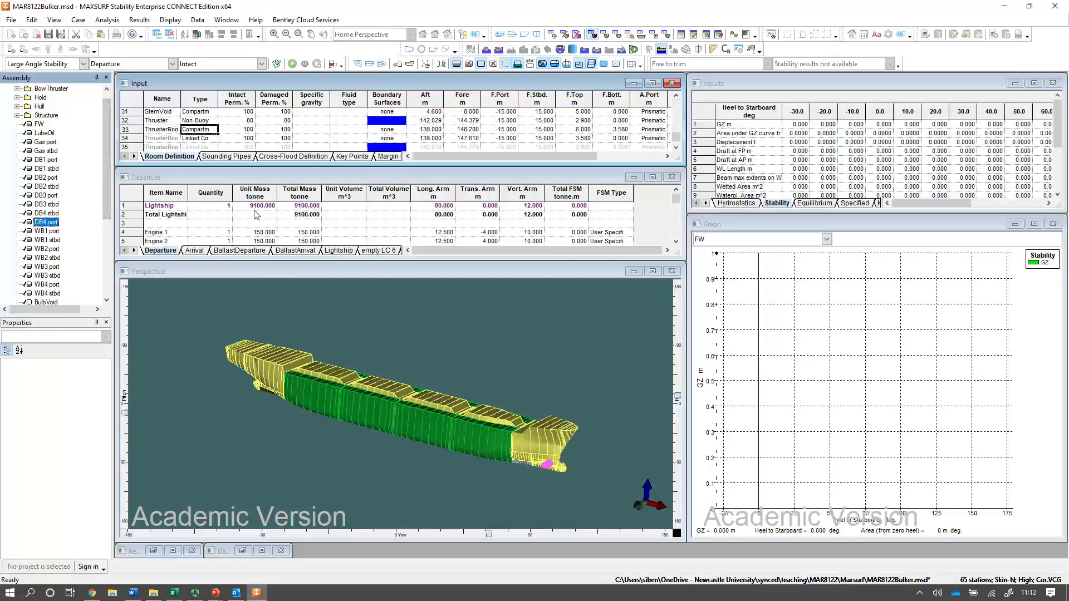
left_click(39, 124)
key("Down")
key("Down")
key("Down")
key("Down")
key("Down")
key("Down")
key("Down")
key("Down")
key("Down")
key("Down")
key("Down")
key("Down")
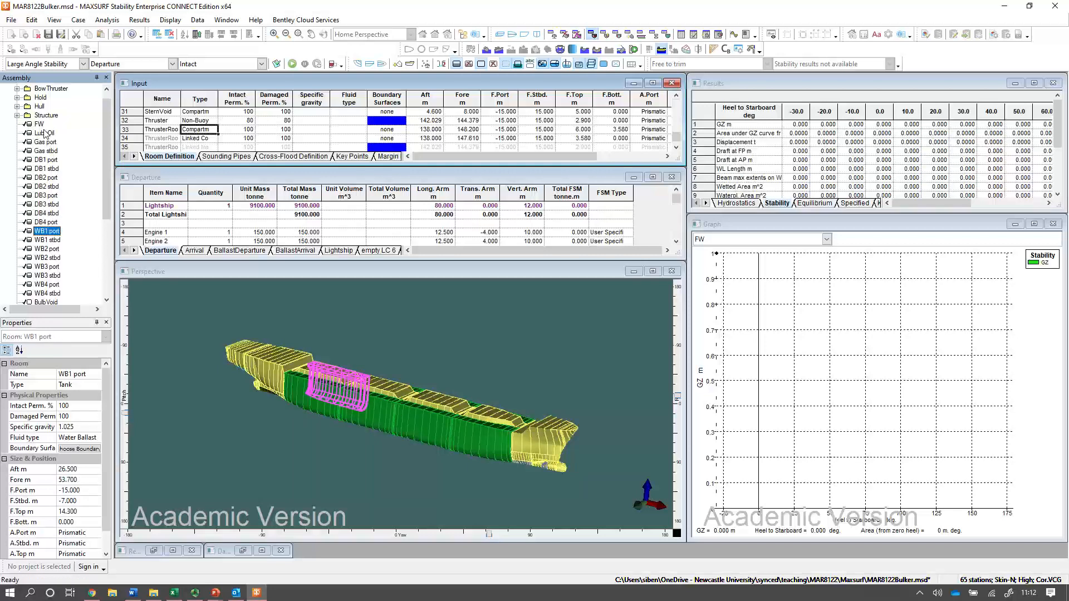
key("Down")
key("Down")
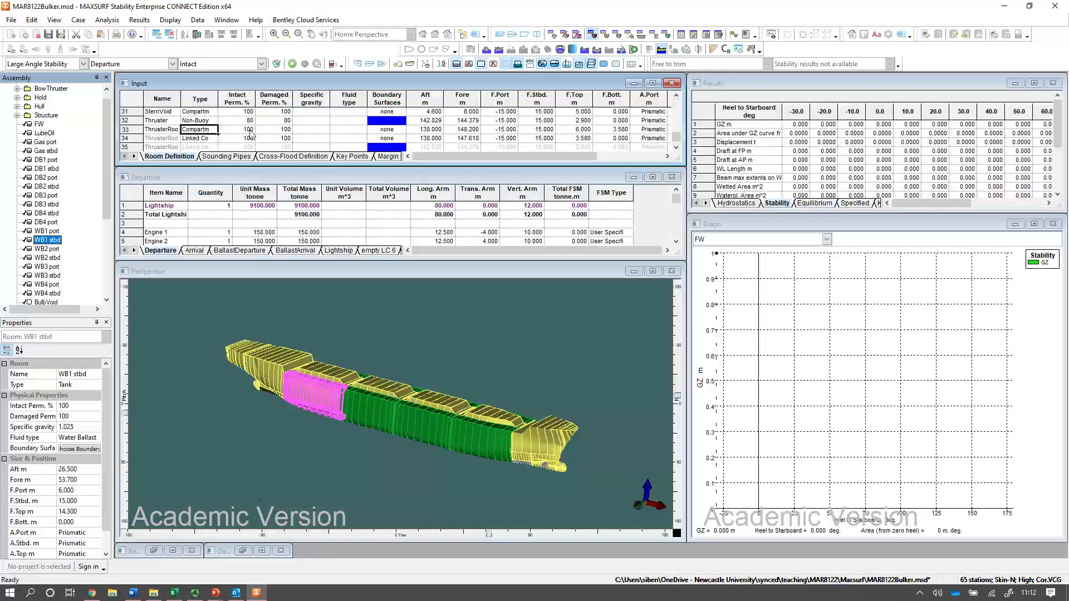
Step: Review the intact permeabilities in the room definition table from the Thruster row up to the DB4 stbd tank
key("Up")
key("Right")
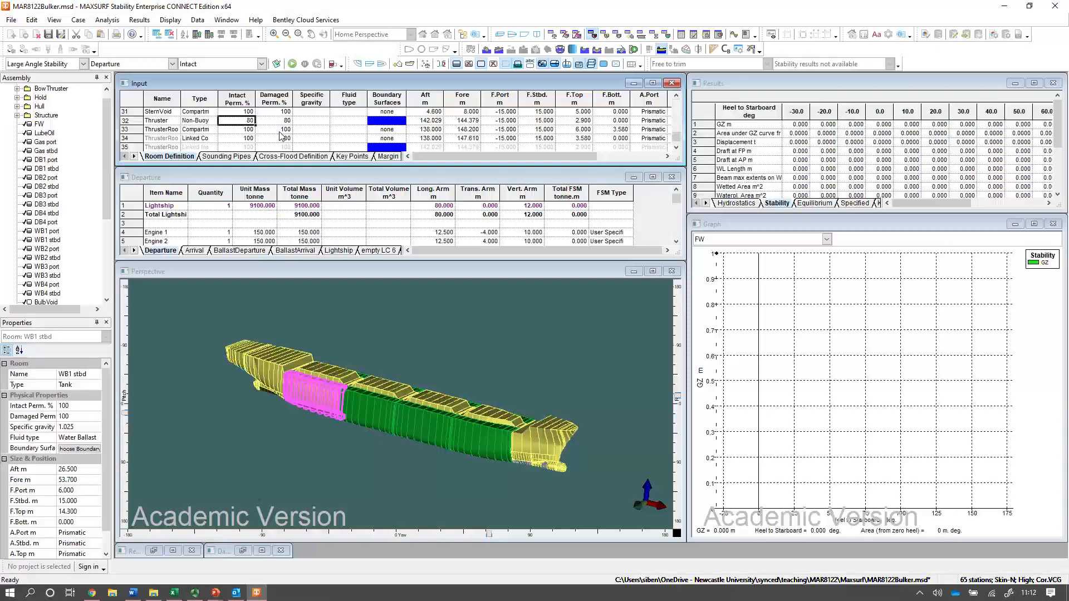
key("Up")
key("Up")
key("Up")
key("Up")
key("Up")
key("Up")
key("Up")
key("Up")
key("Up")
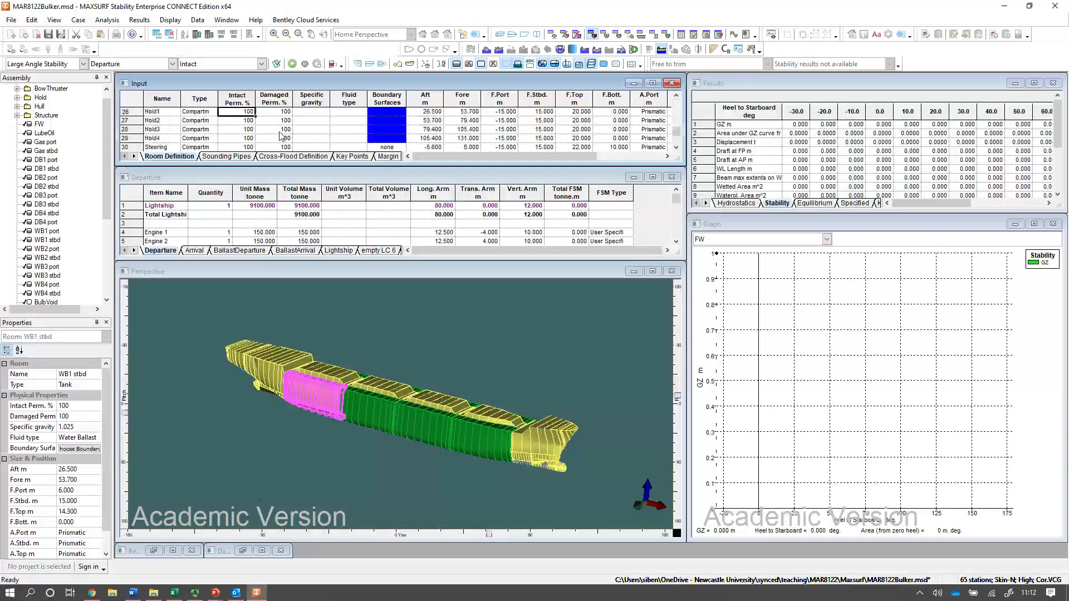
key("Up")
key("Up")
key("Up")
key("Up")
key("Up")
key("Up")
key("Up")
key("Up")
key("Up")
key("Up")
key("Up")
key("Up")
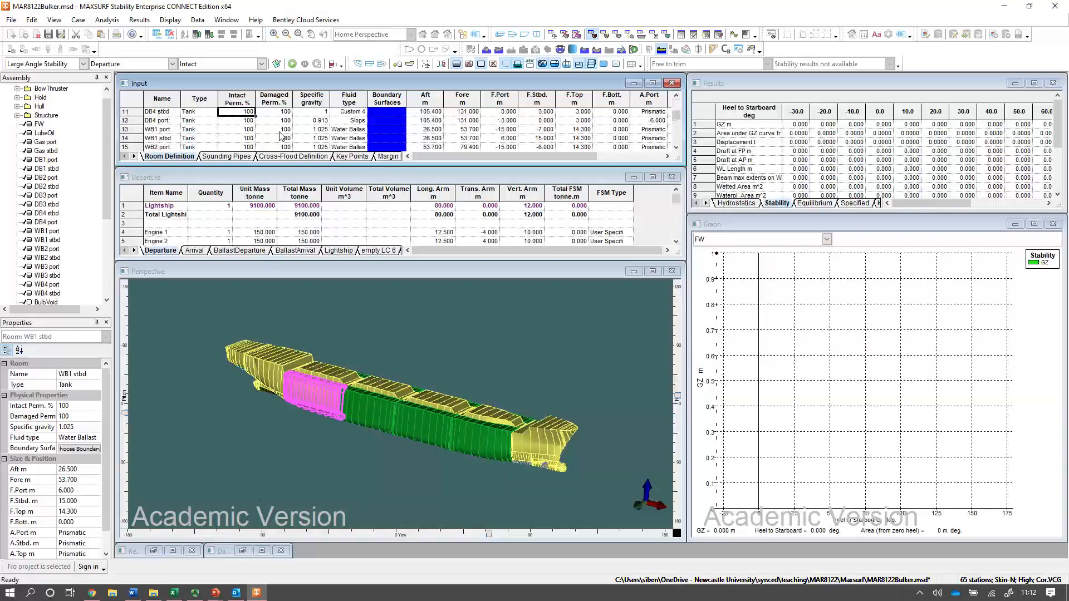
left_click_drag(105, 135, 105, 130)
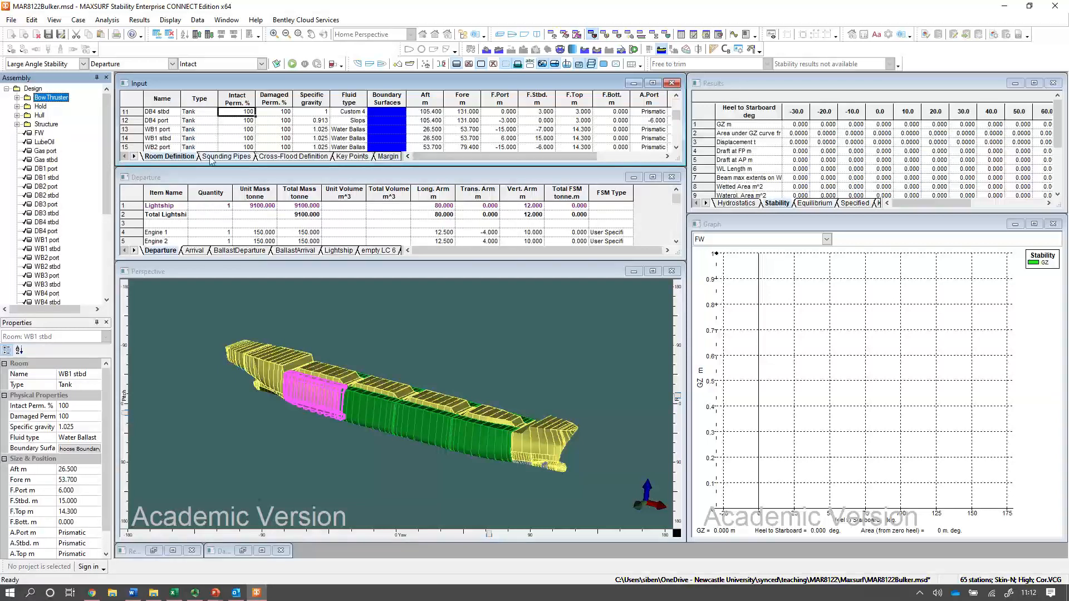
Step: Enlarge the loadcase table and view the empty LC 6 and Lightship loadcases, ending on the Departure loadcase
double_click(284, 179)
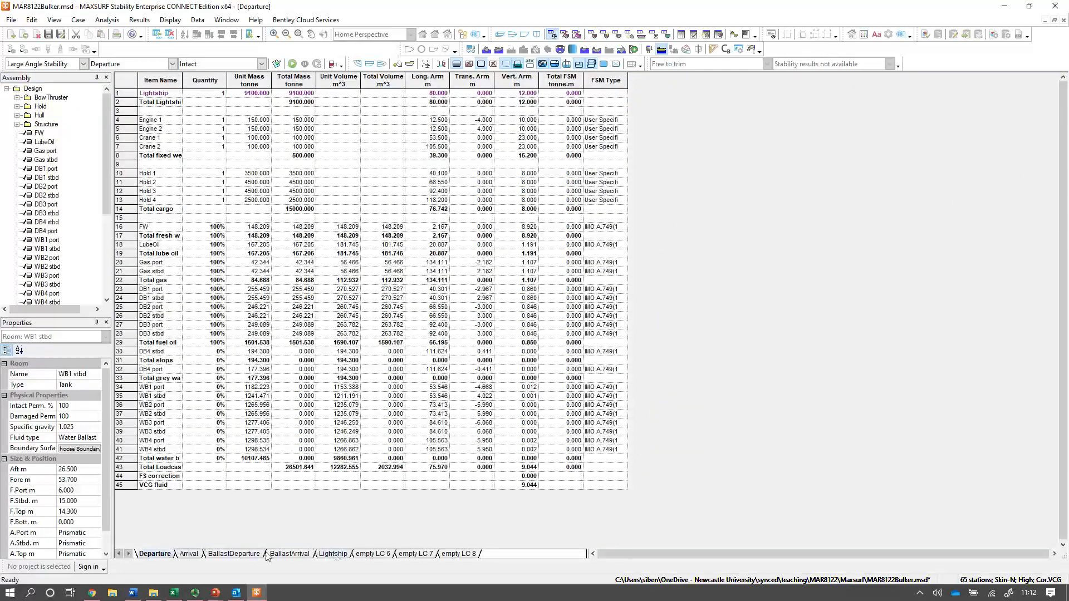
left_click(374, 555)
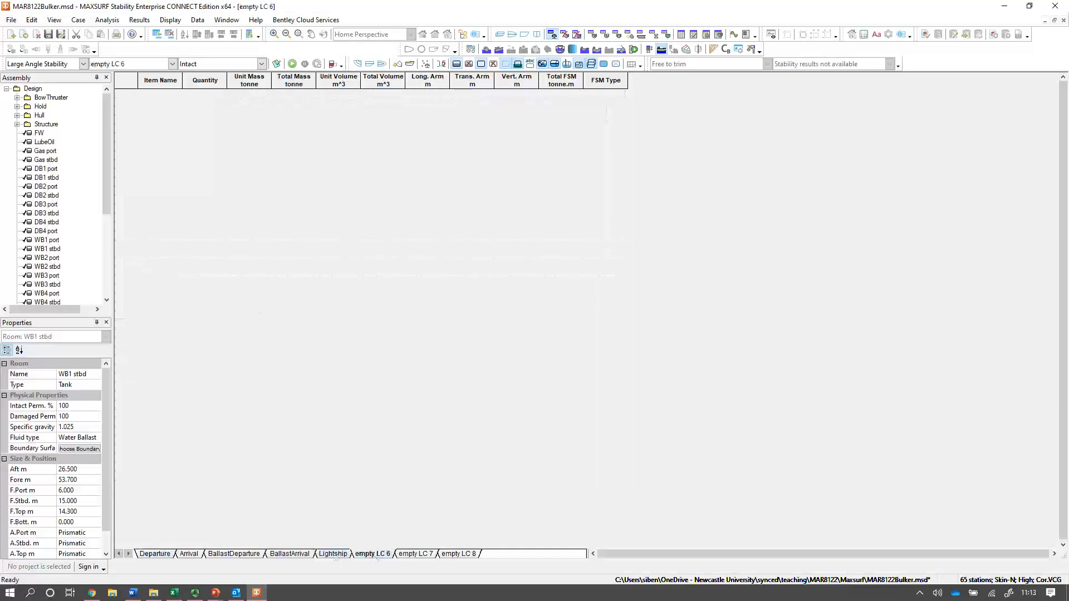
left_click(333, 555)
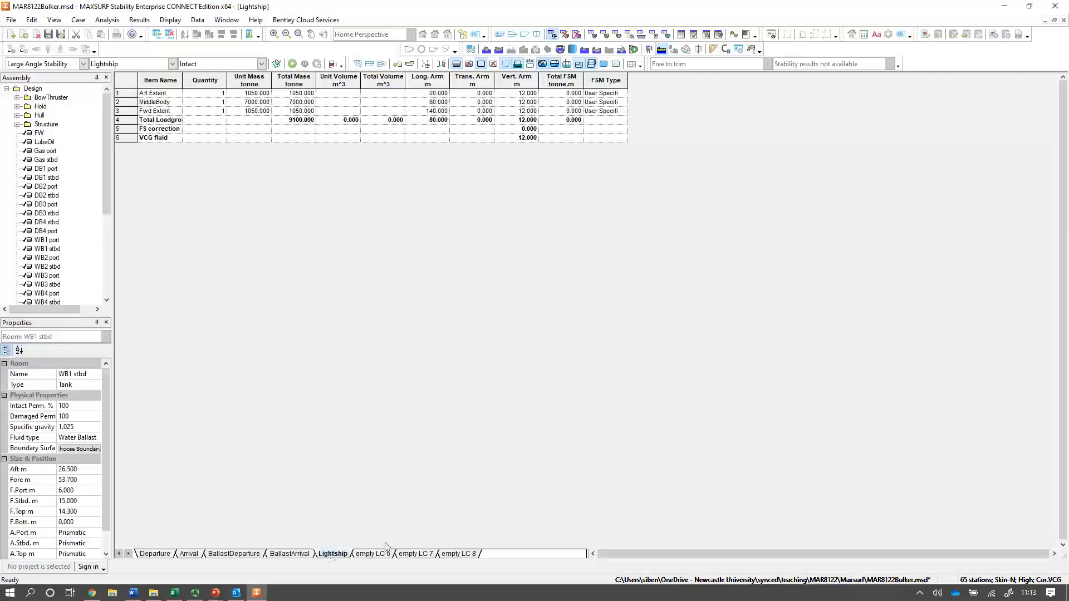
left_click(153, 556)
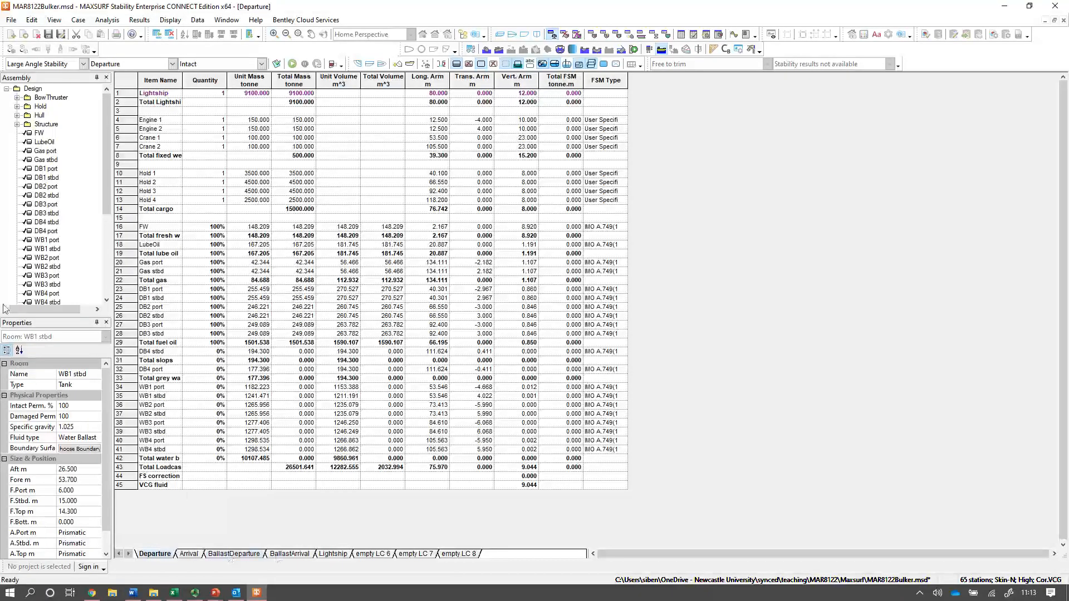
Step: View the Arrival, BallastDeparture and BallastArrival loadcases and return to the Departure loadcase
left_click(190, 555)
left_click(225, 555)
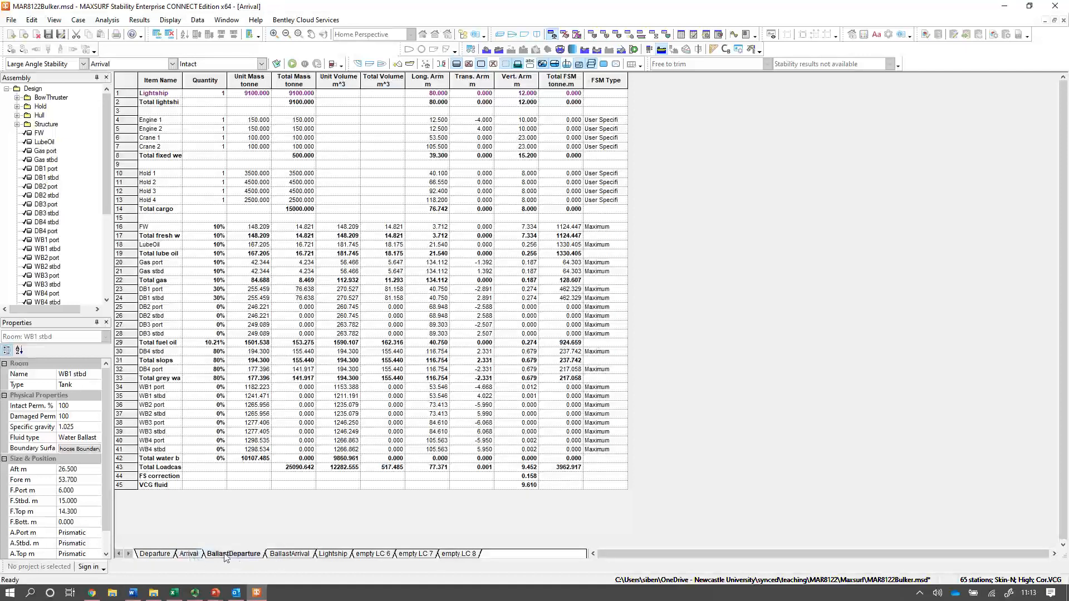
left_click(297, 559)
left_click(157, 556)
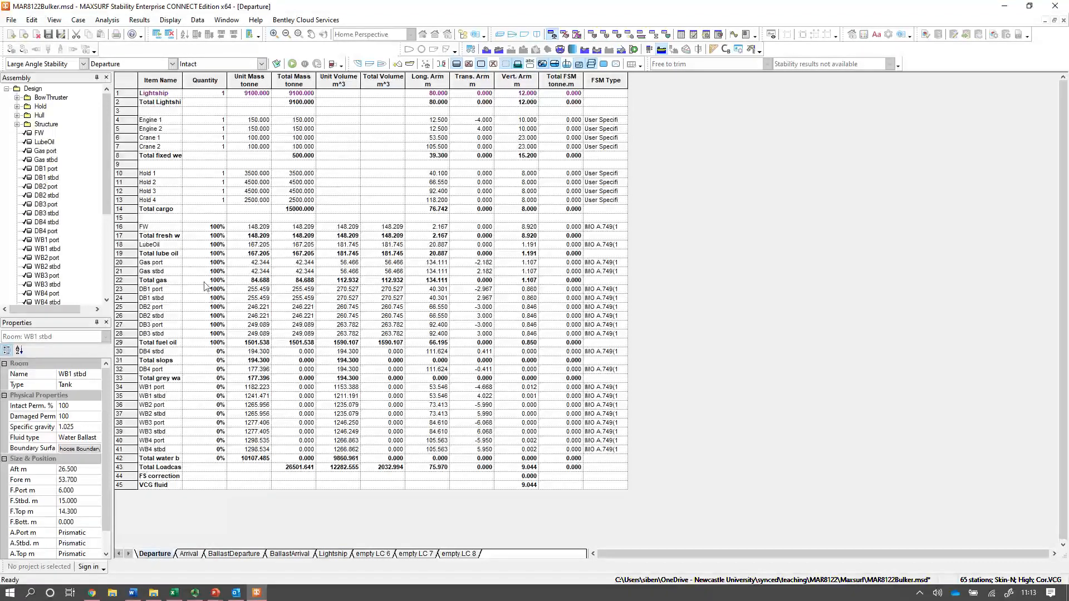
Step: Set the fill quantities of the Gas port and Gas stbd tanks to 50% in the Departure loadcase
left_click(220, 262)
type("50")
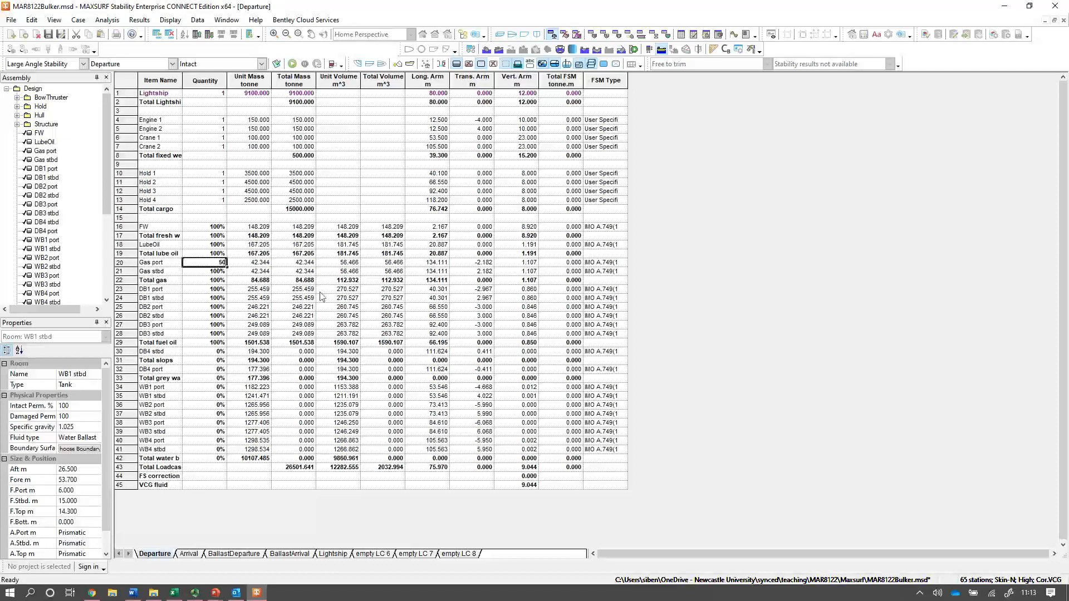
key("Return")
type("50")
key("Return")
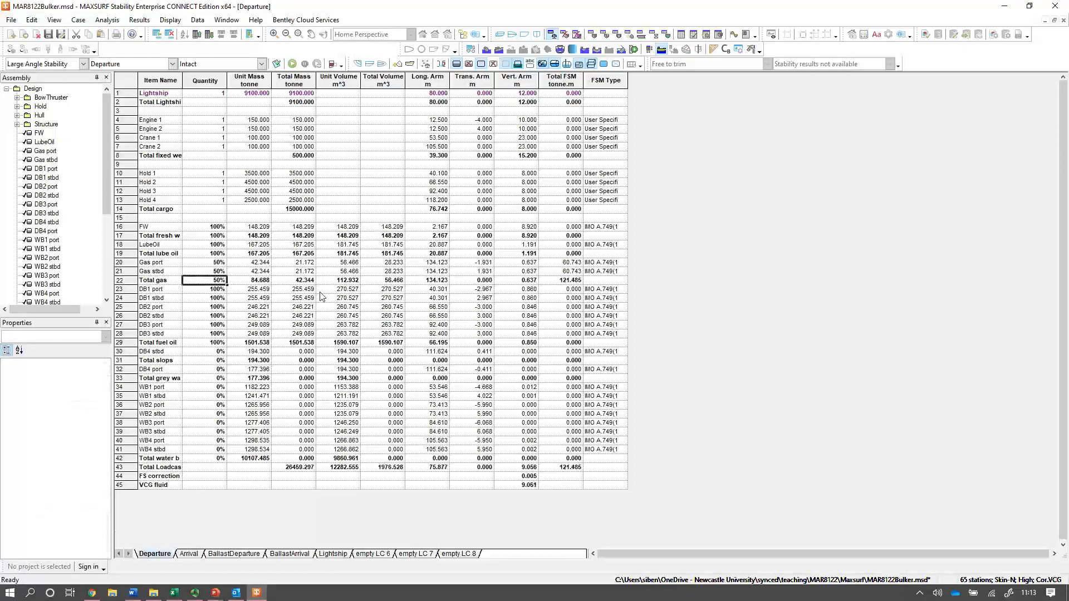
Step: Set the total mass of the Gas port and Gas stbd tanks to 30 tonnes each
key("Up")
key("Up")
key("Right")
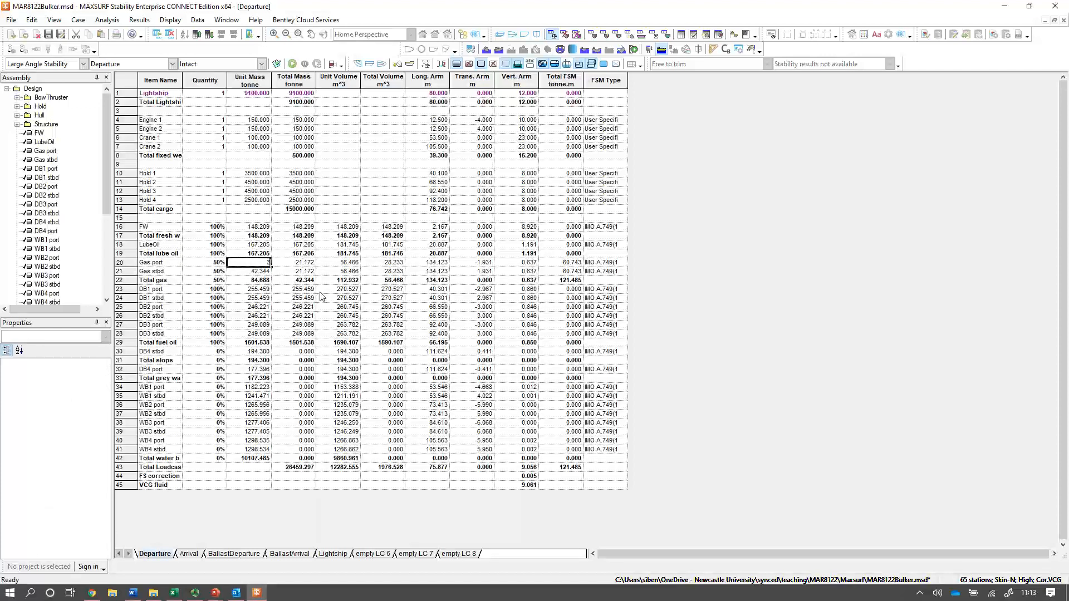
key("Right")
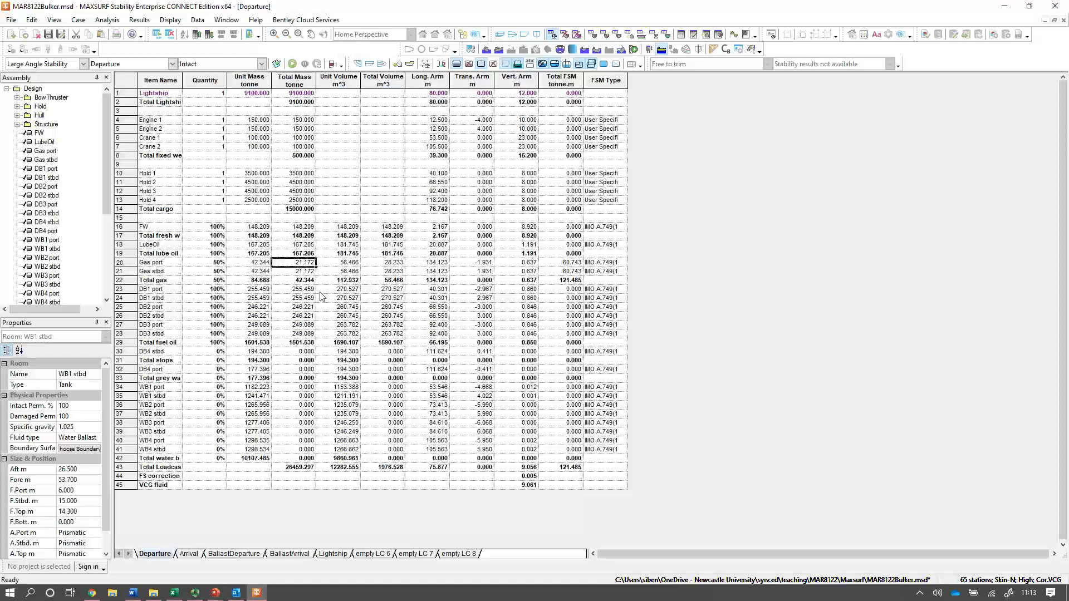
type("30")
key("Return")
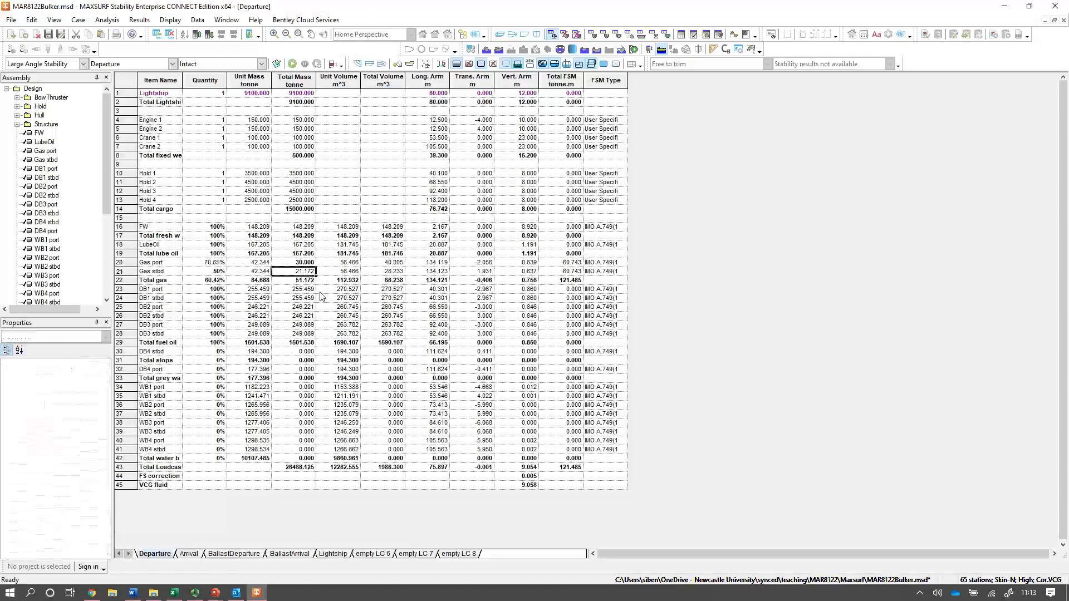
key("Up")
key("Down")
type("30")
key("Return")
Step: Restore the Gas port and Gas stbd tank quantities to 100%
key("Up")
key("Left")
key("Left")
key("Up")
type("100")
key("Return")
type("100")
key("Return")
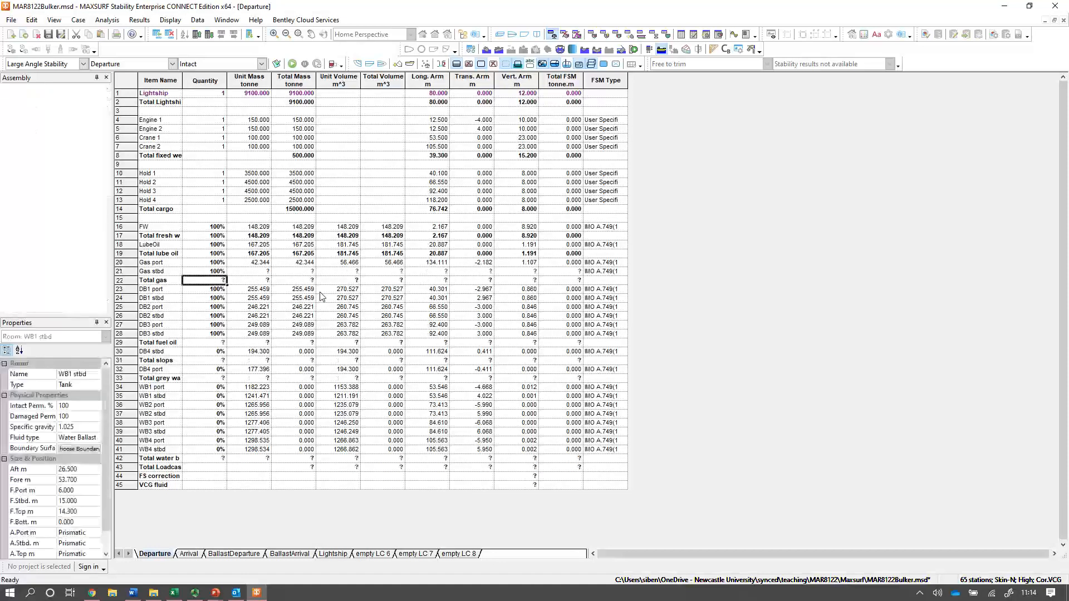
Step: Examine the total masses in the Departure loadcase from the gas tanks down past the slops and grey water tanks
key("Up")
key("Right")
key("Right")
key("Up")
key("Down")
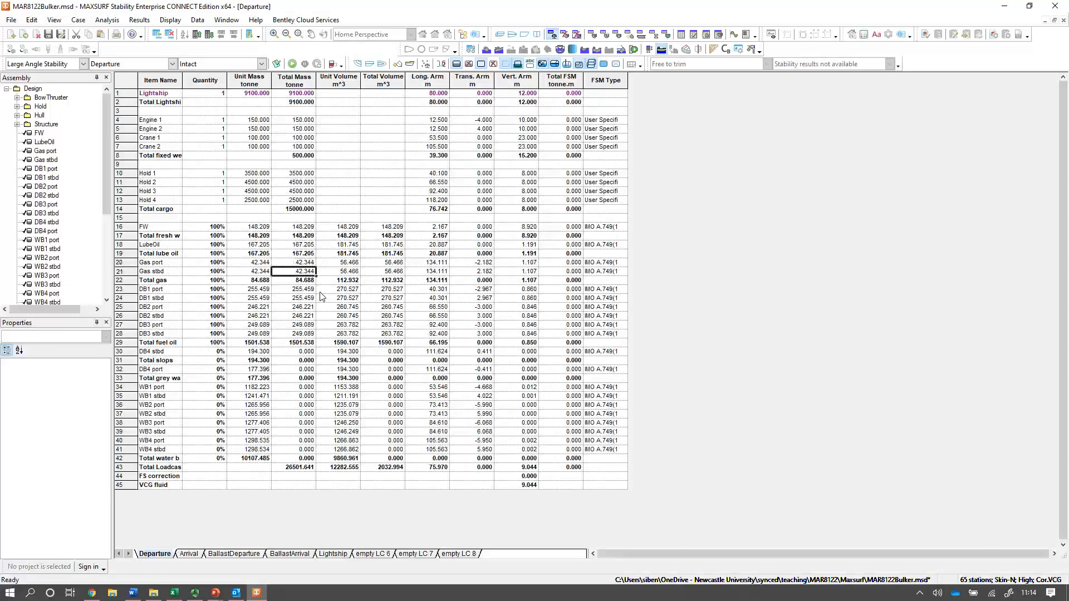
key("Down")
key("Down")
key("Down")
key("Down")
key("Down")
key("Down")
key("Down")
key("Down")
key("Down")
key("Down")
key("Down")
key("Down")
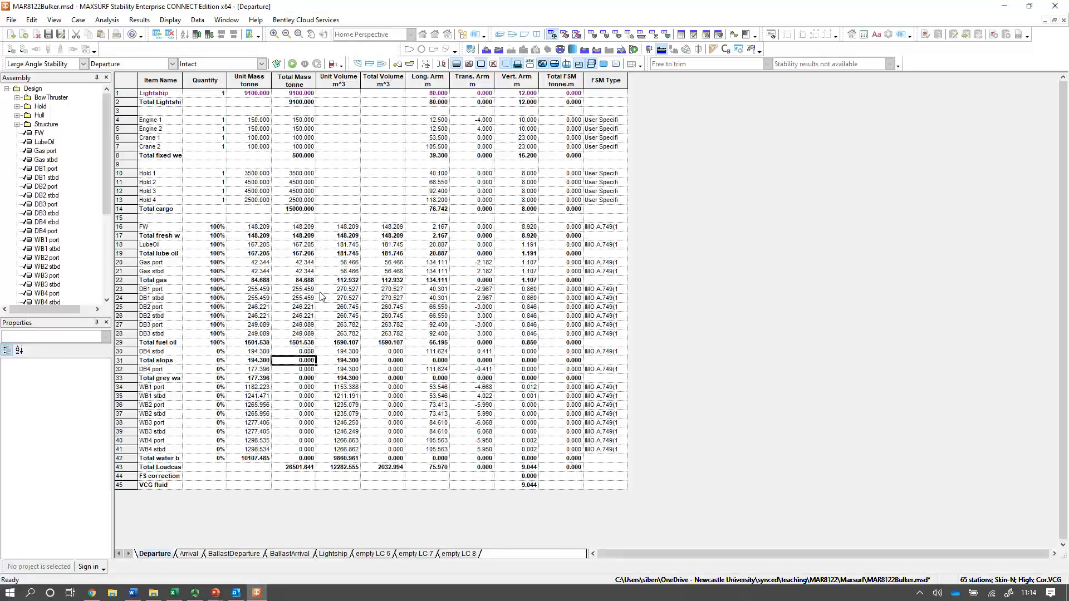
Step: Examine the volume and arm columns of the Departure loadcase and mark the Total FSM values from FW to the loadcase total
key("Left")
key("Left")
key("Right")
key("Right")
key("Right")
key("Right")
key("Right")
key("Right")
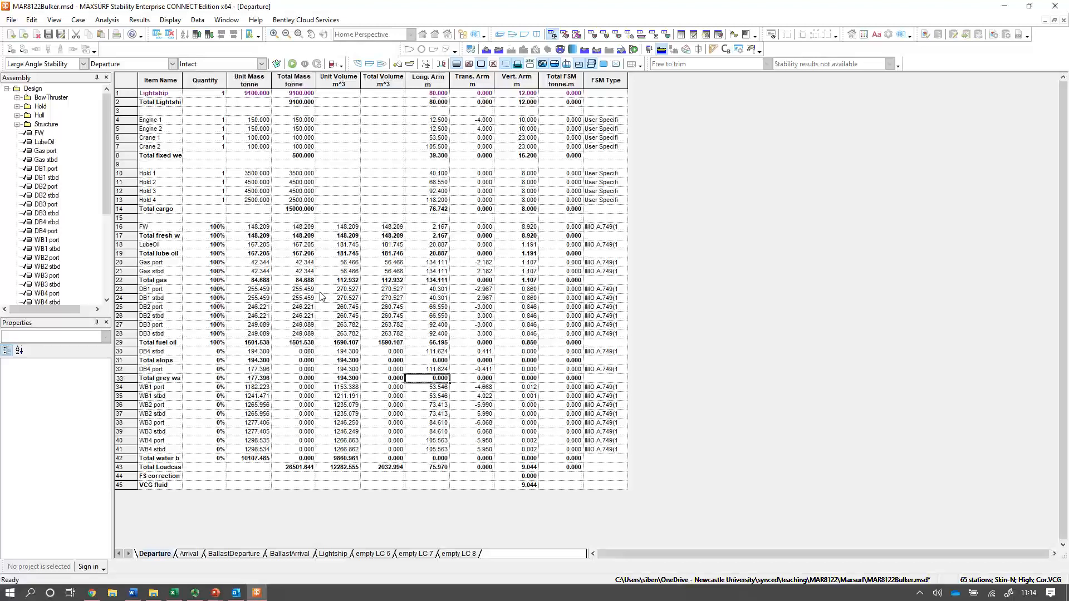
key("Up")
key("Up")
key("Up")
key("Up")
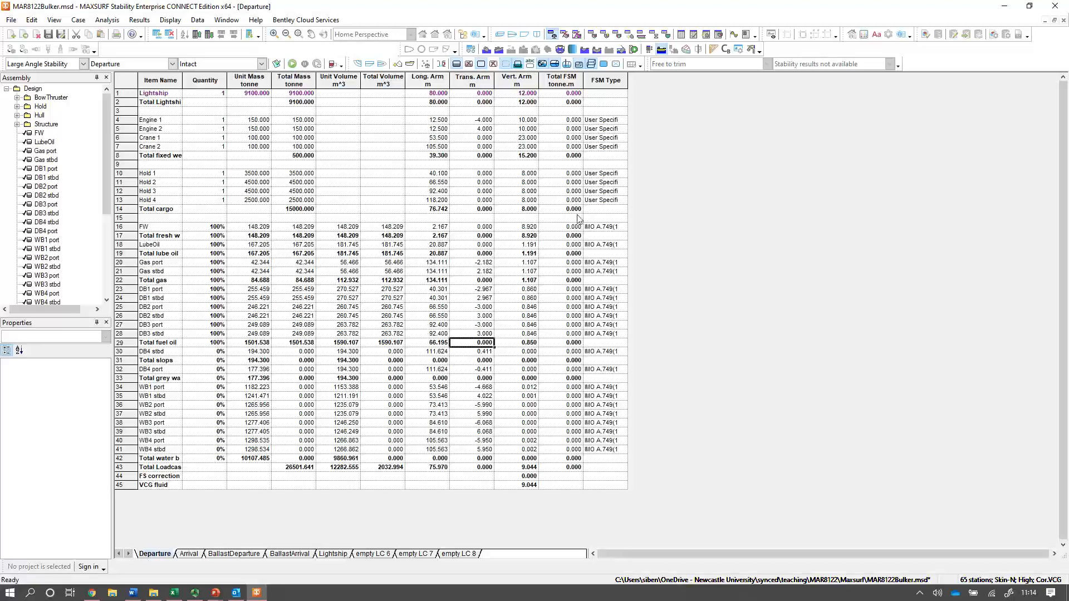
left_click_drag(577, 228, 577, 468)
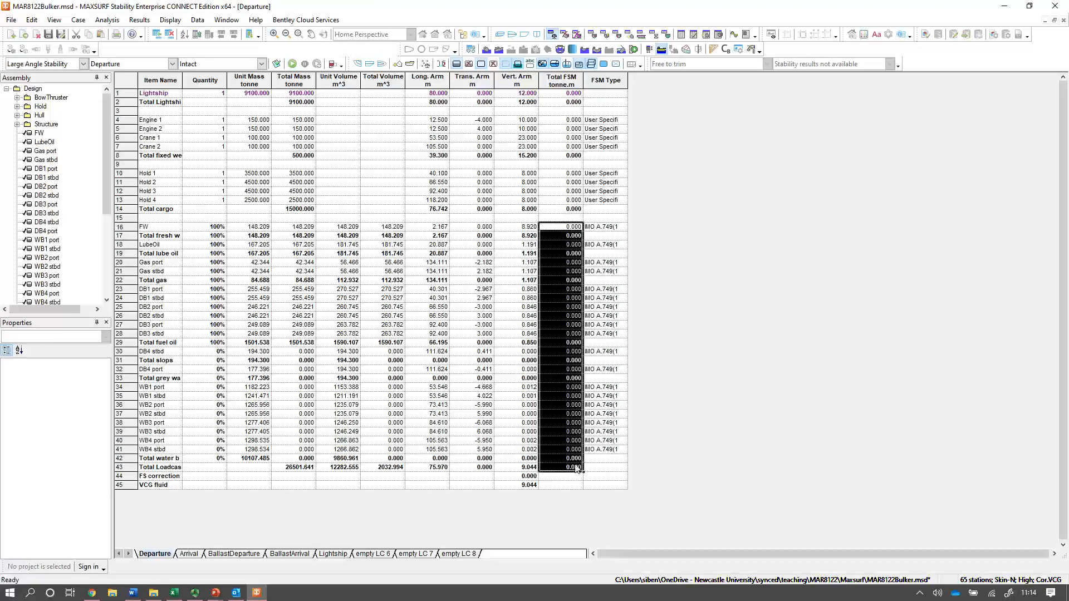
left_click(565, 289)
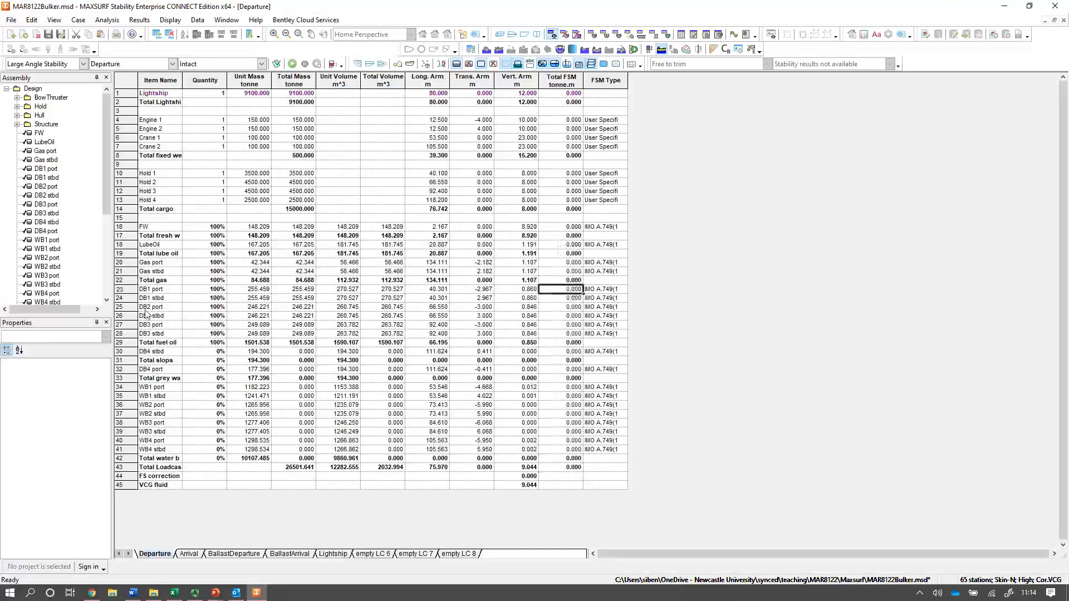
Step: Half-fill both gas tanks in the Departure loadcase by setting Gas port and Gas stbd quantities to 50%
left_click(212, 263)
type("50")
key("Return")
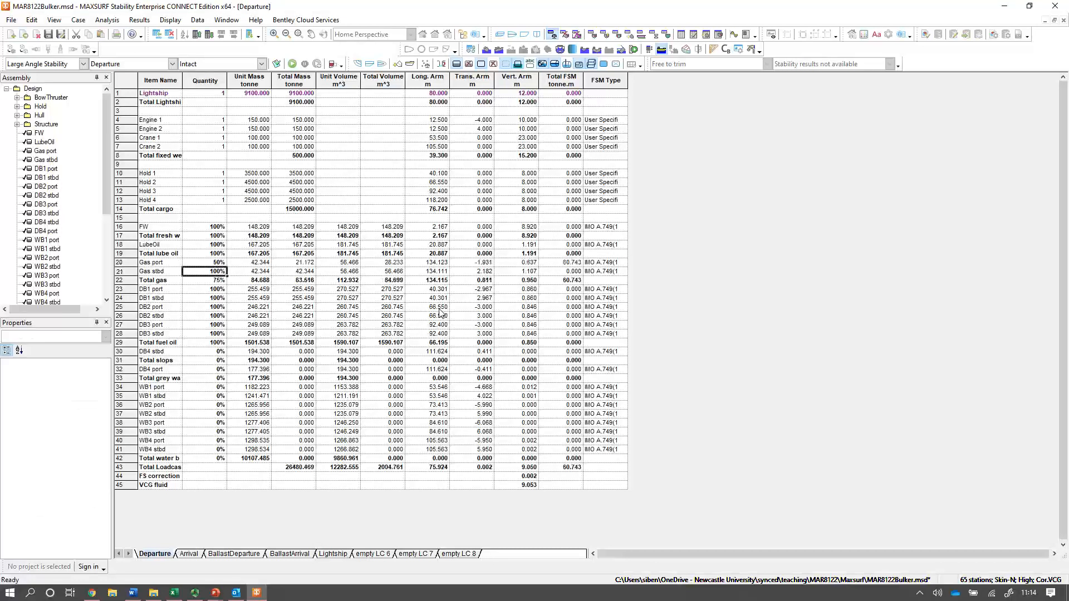
type("50")
key("Return")
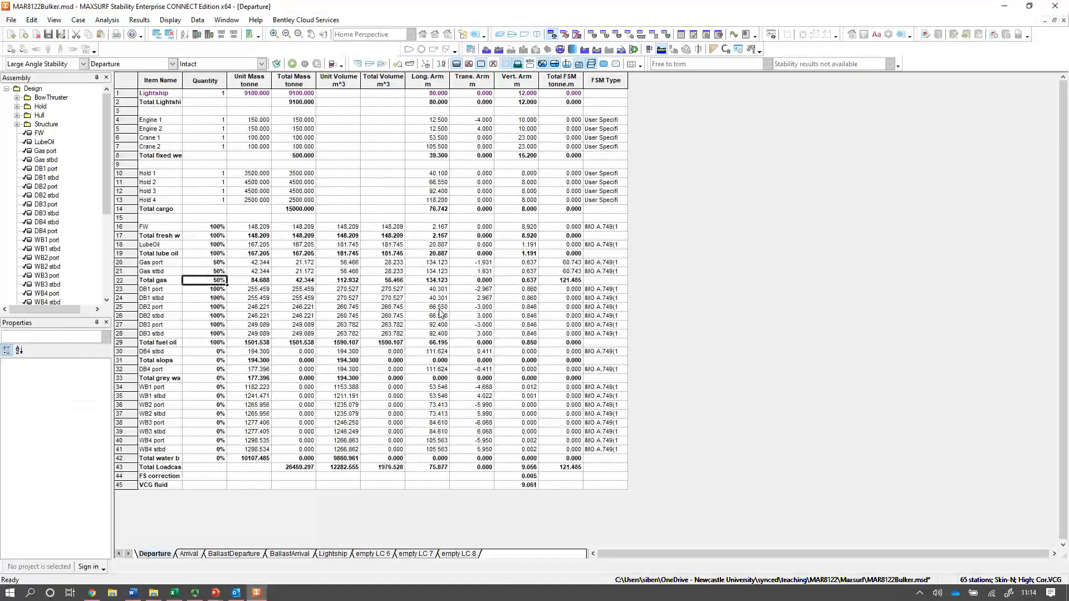
Step: Look at the available free surface moment types for the Gas port tank and return to its quantity without changing the type
left_click(614, 262)
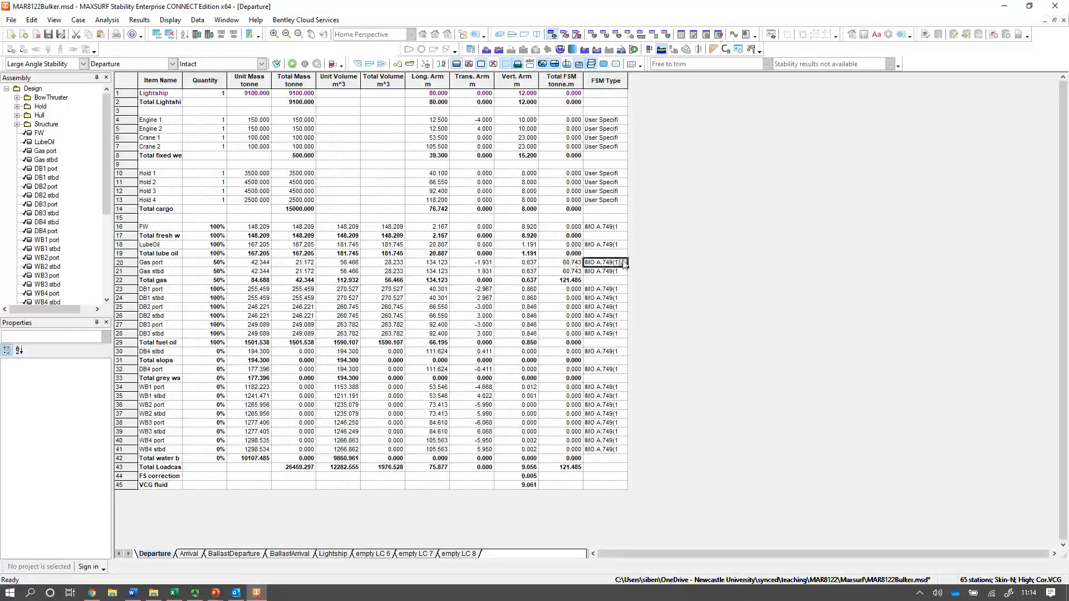
left_click(624, 262)
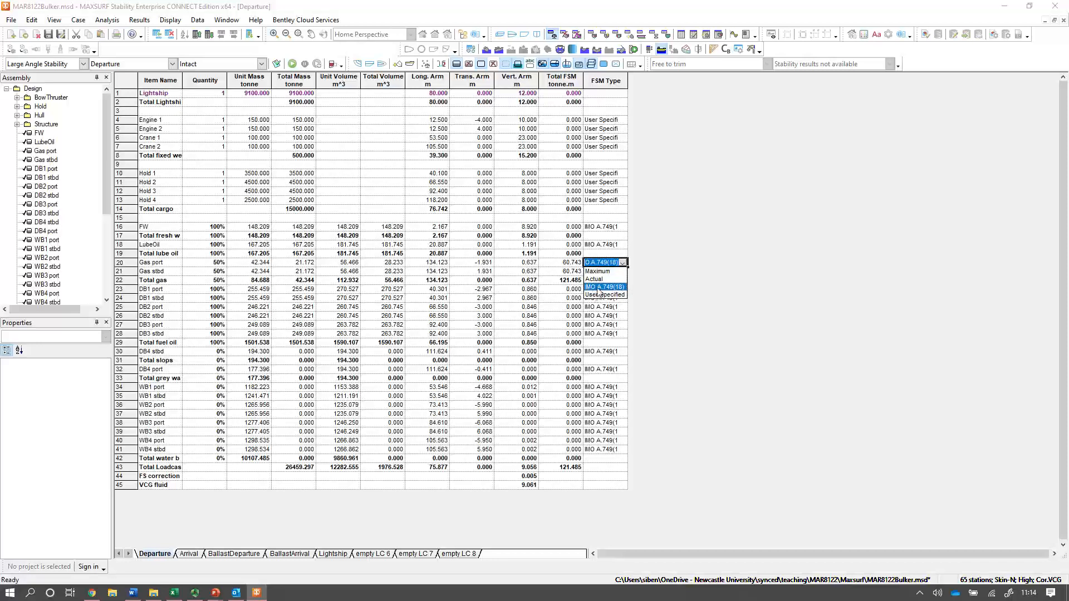
left_click(222, 263)
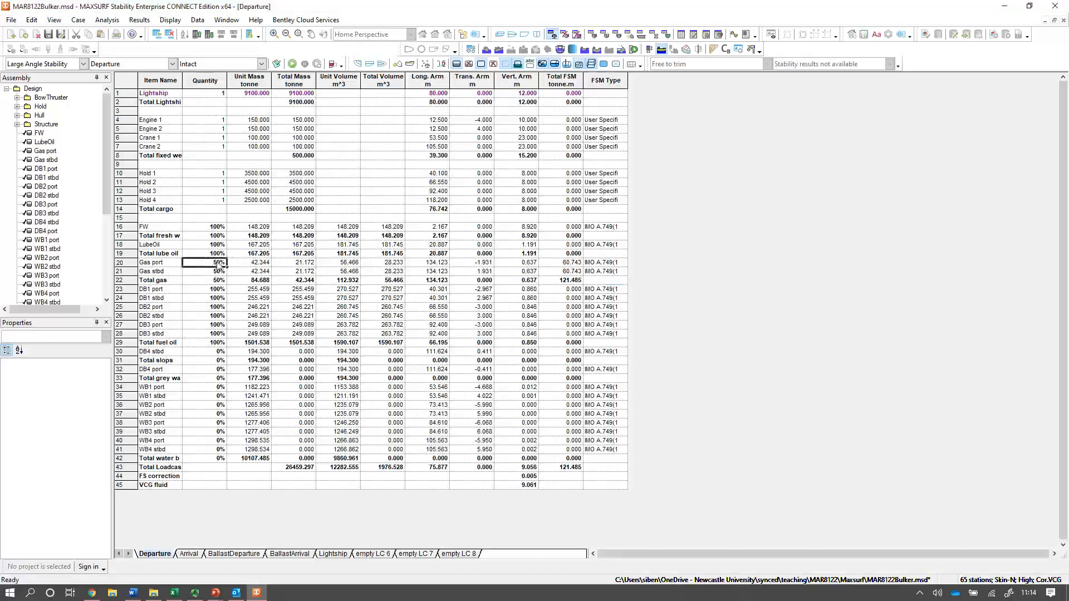
Step: Fill both gas tanks in the Departure loadcase by setting the Gas port and Gas stbd quantities to 100%
type("100")
key("Return")
type("100")
key("Return")
Step: Look through the Arrival, BallastDeparture and BallastArrival loadcases and return to the Departure loadcase
left_click(189, 554)
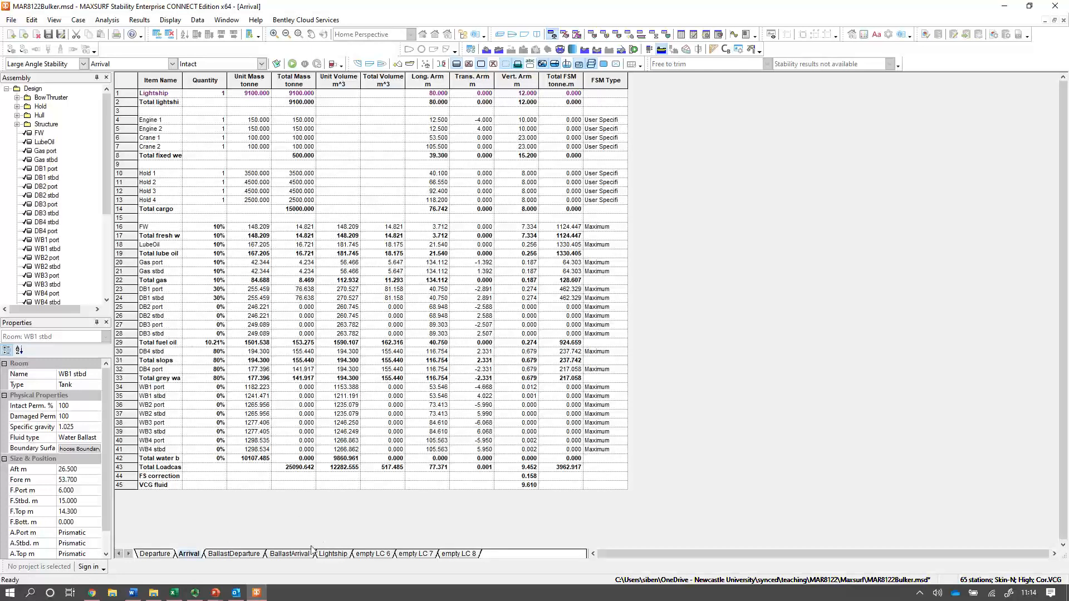
left_click(234, 554)
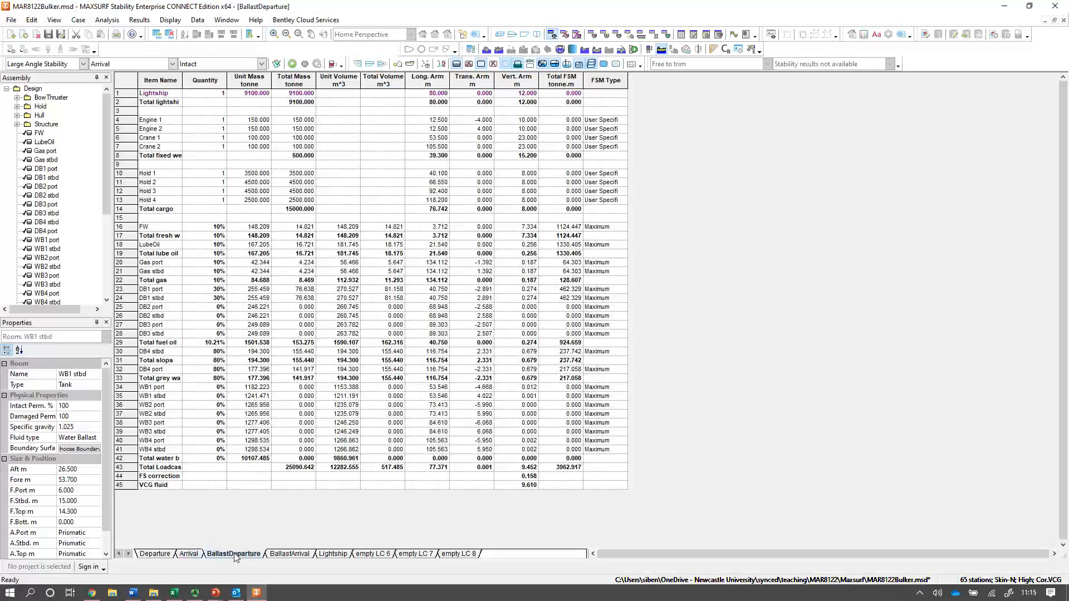
left_click(295, 554)
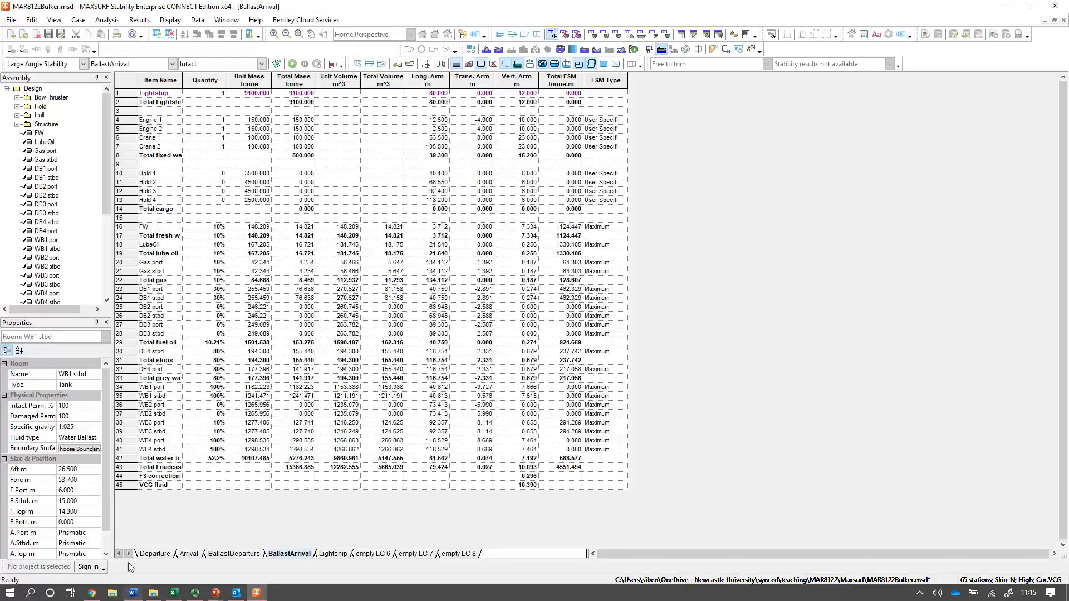
left_click(155, 554)
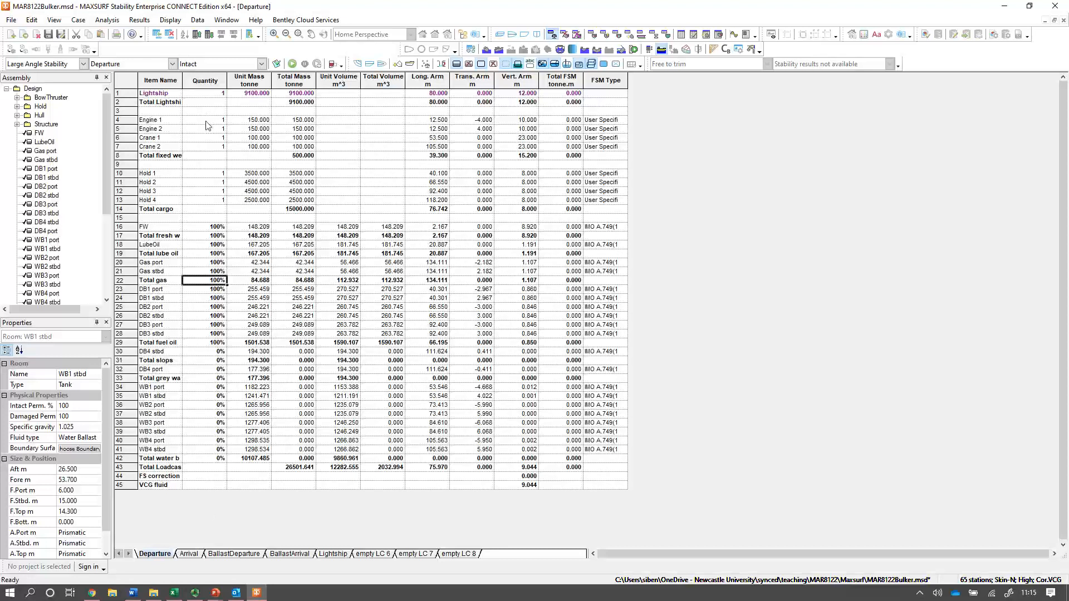
Step: Examine the fixed weights from Engine 1 to Crane 2 in the Departure loadcase, checking Engine 1's quantity, masses and arms
left_click_drag(133, 120, 129, 149)
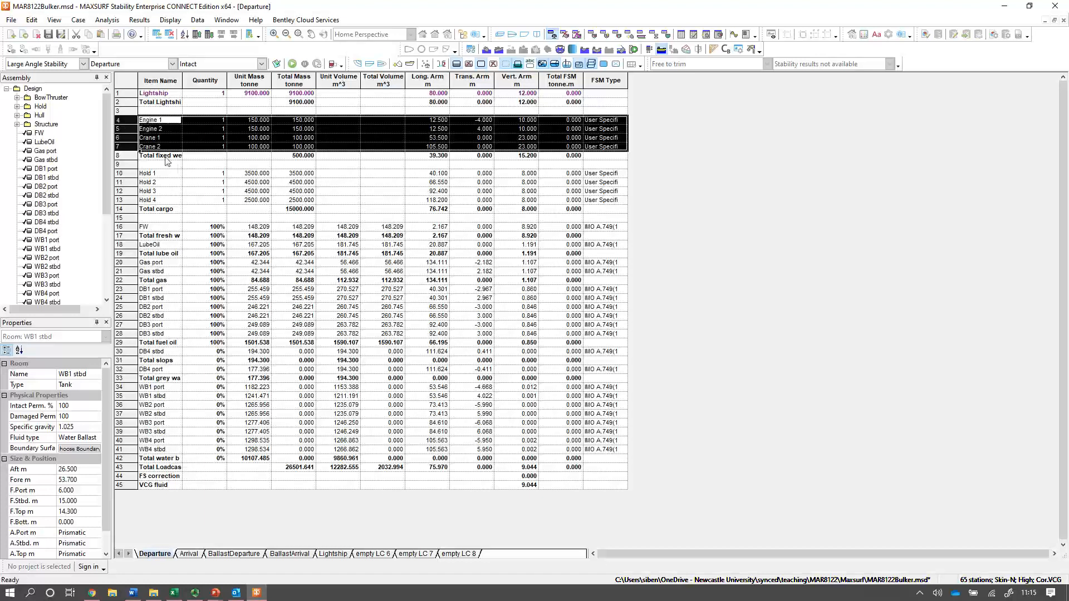
left_click(244, 126)
left_click(209, 121)
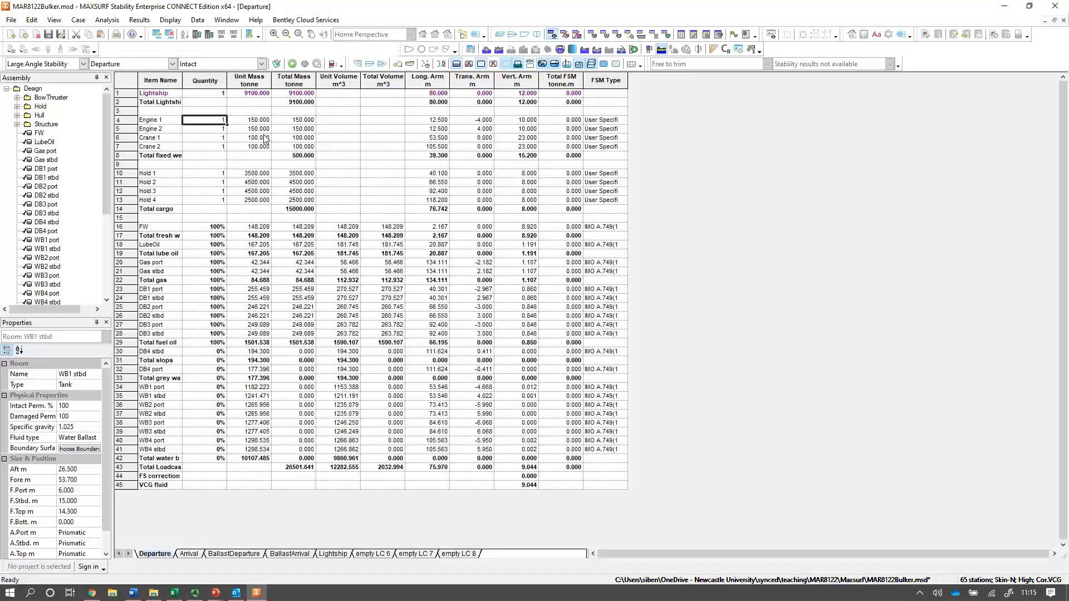
key("Right")
key("Right")
key("Right")
key("Right")
key("Right")
key("Right")
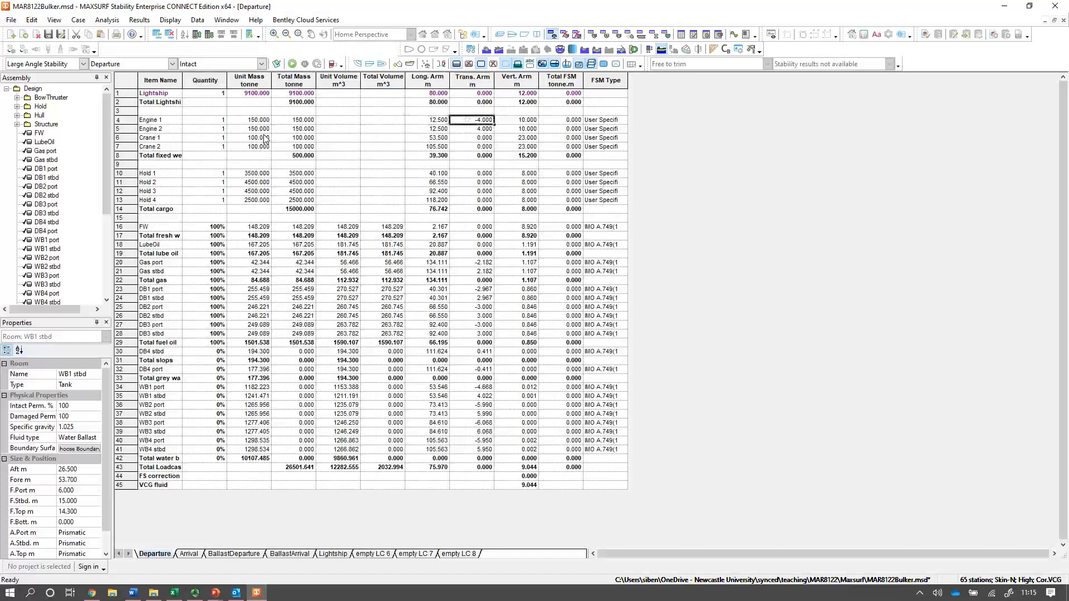
key("Right")
key("Left")
key("Left")
key("Left")
key("Left")
key("Left")
key("Left")
key("Left")
key("Left")
Step: Compare the Hold 1 to Hold 4 cargo quantities between the Departure and BallastDeparture loadcases
key("Down")
key("Down")
key("Down")
key("Down")
key("Down")
key("Down")
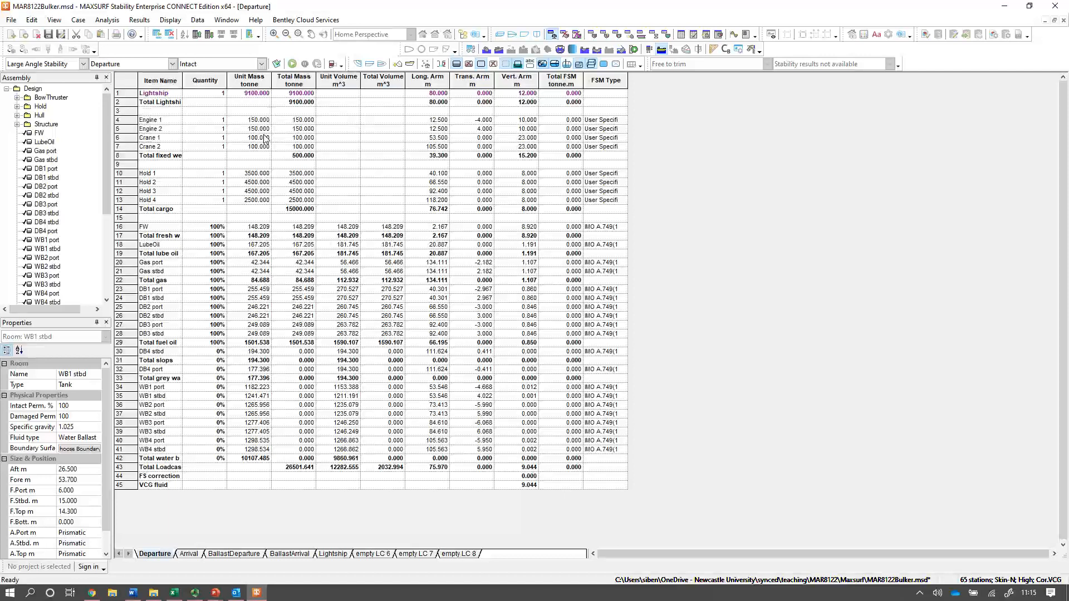
key("Right")
key("Right")
key("Left")
left_click(229, 555)
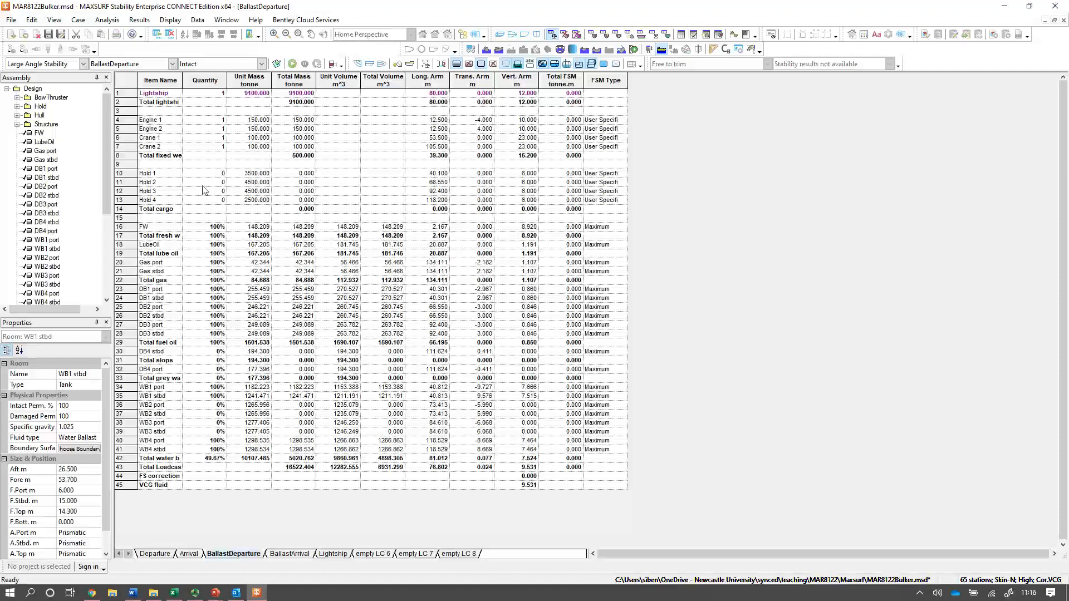
left_click(161, 555)
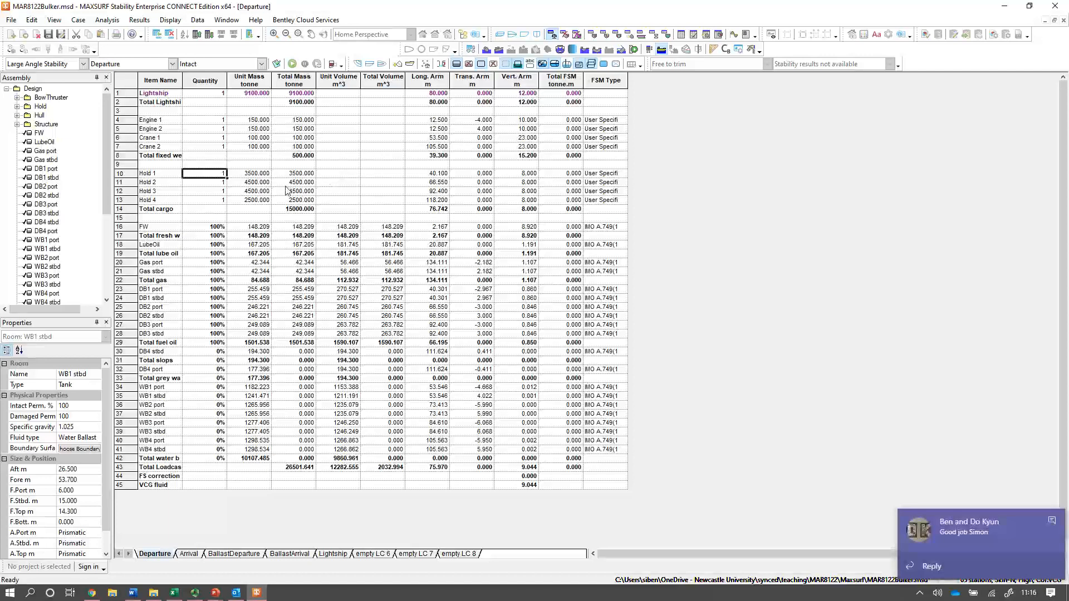
left_click(1054, 522)
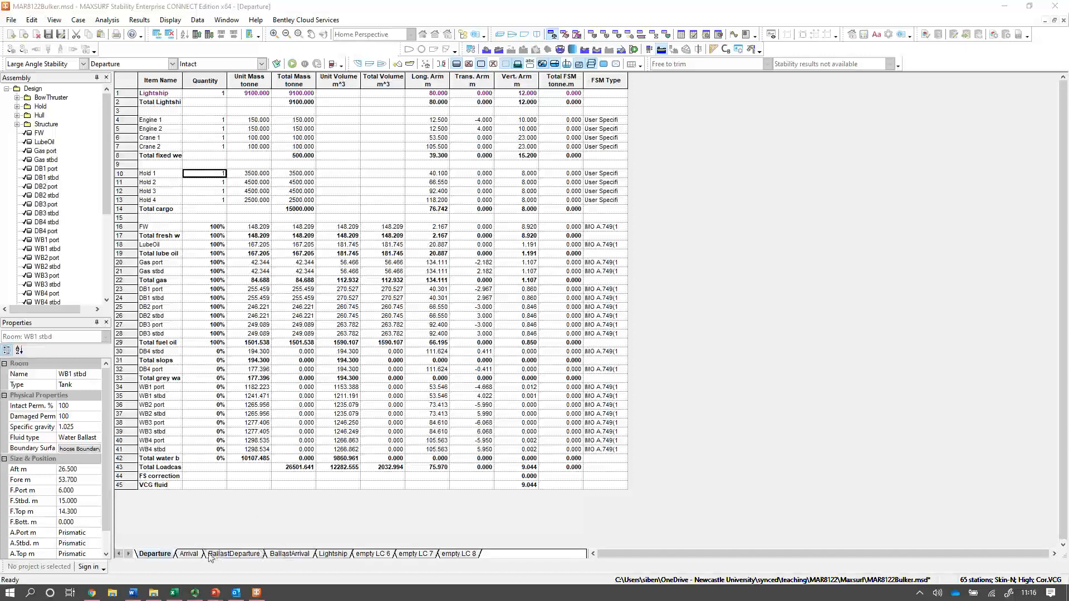
Step: Bring back the multi-window layout and run the Large Angle Stability analysis for the intact Departure loadcase
left_click(1055, 22)
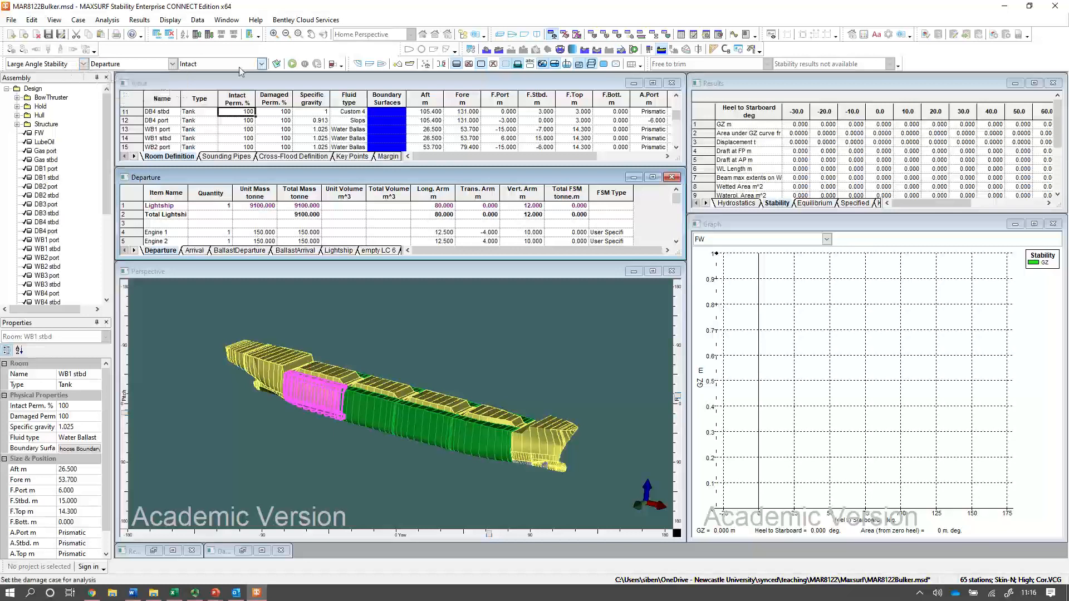
left_click(292, 64)
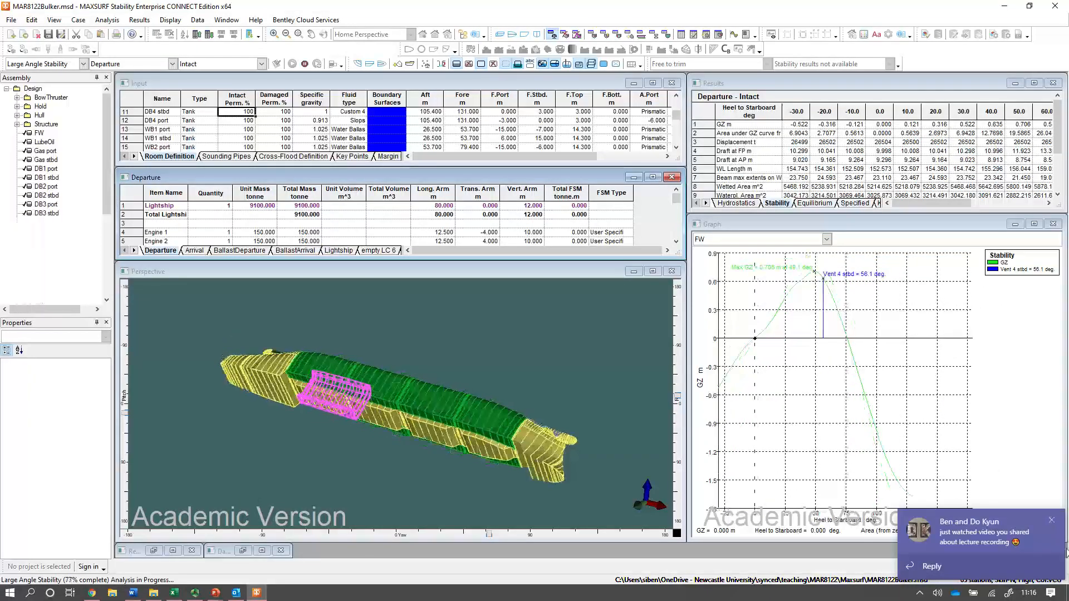
left_click(1053, 522)
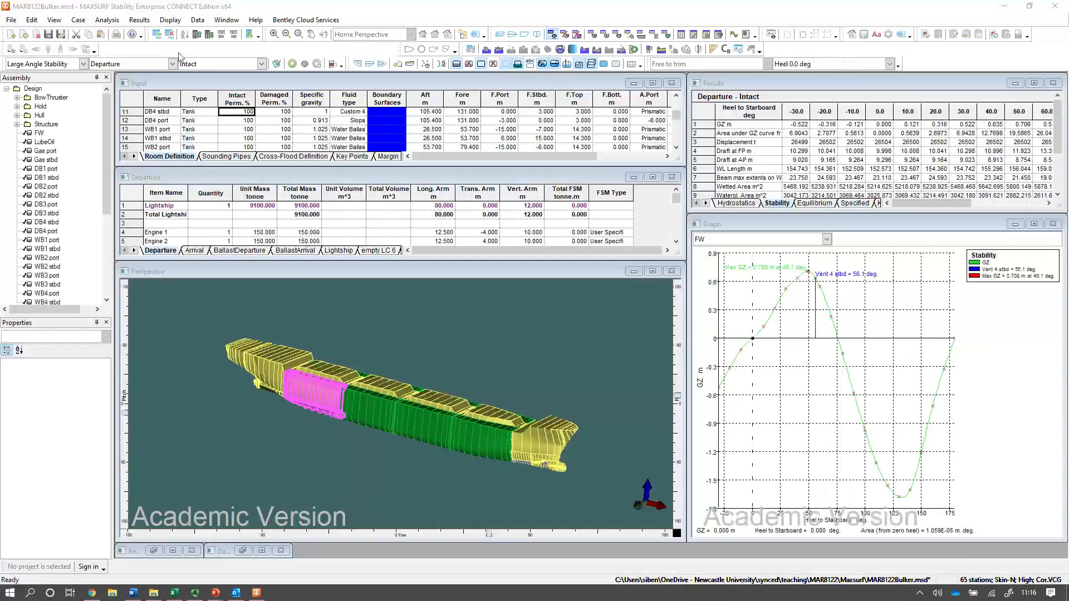
Step: Quit the chat application that sends the notifications and deselect the highlighted tank in the perspective view
left_click(920, 593)
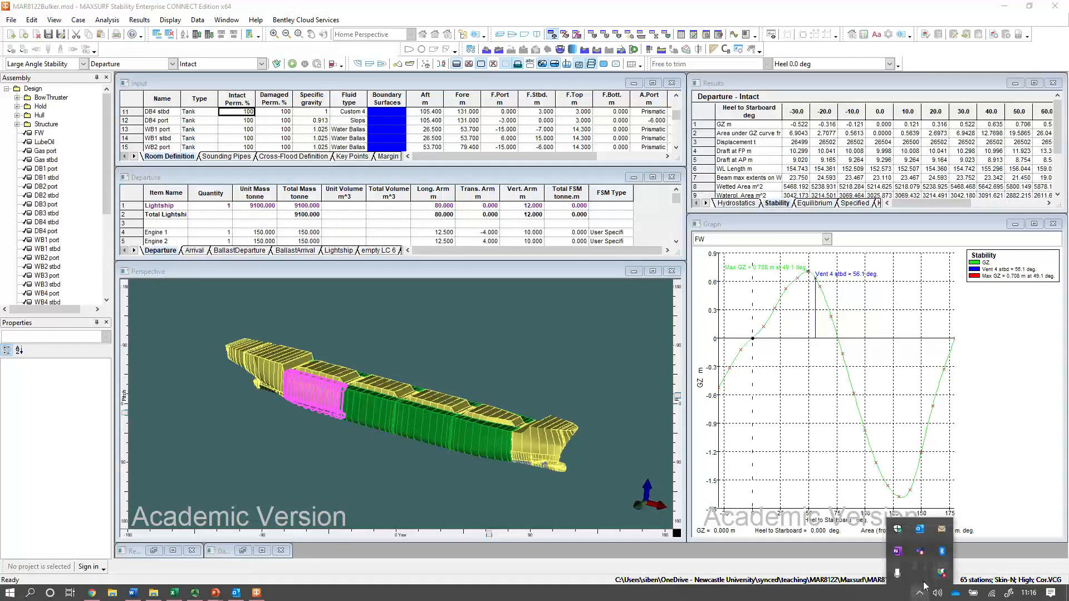
left_click(922, 553)
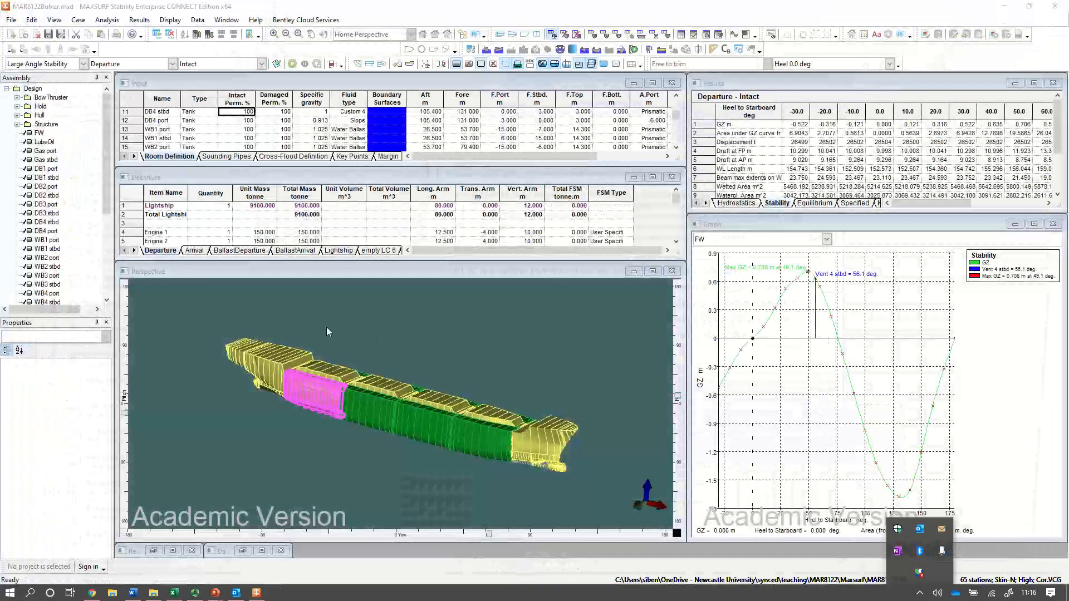
left_click(289, 296)
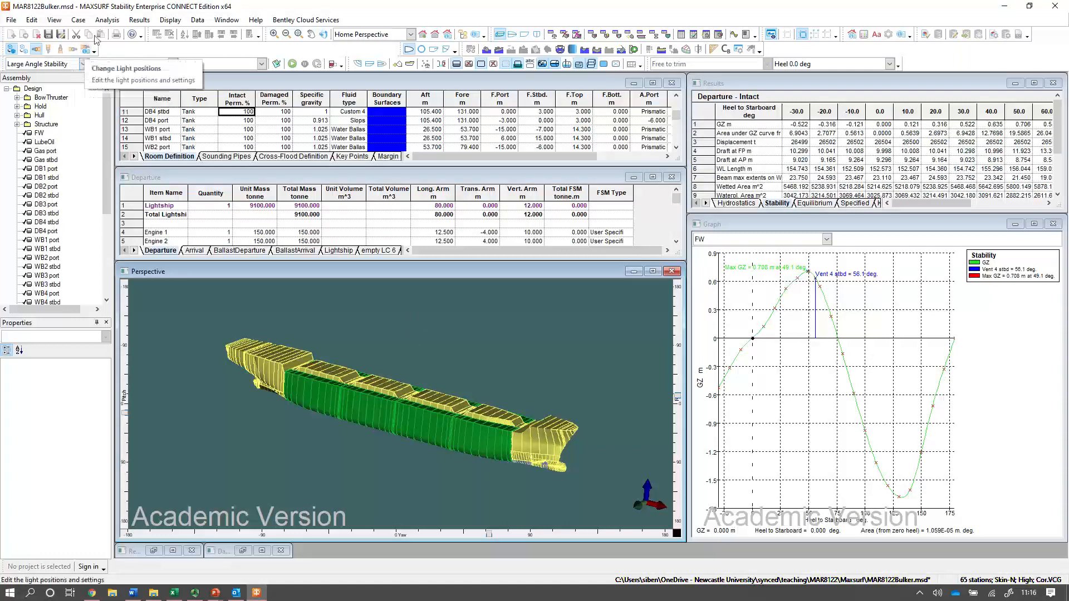
Step: Enable Regulation 27 - Intact stability under MARPOL 1Jan2007 MEPC.117(52) in the criteria and recalculate the results
left_click(79, 20)
mouse_move(107, 20)
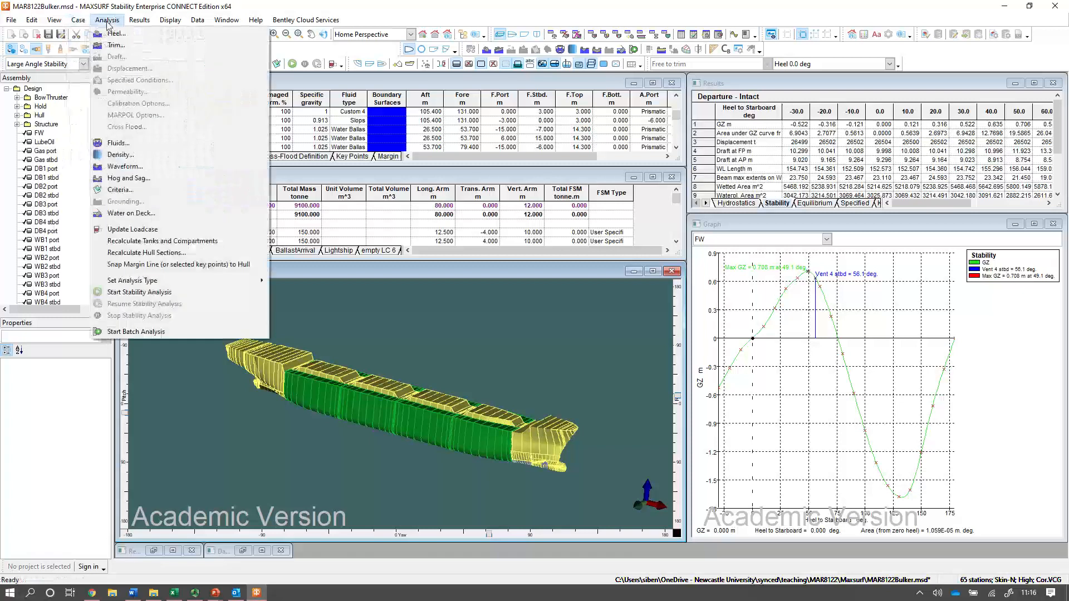
left_click(120, 190)
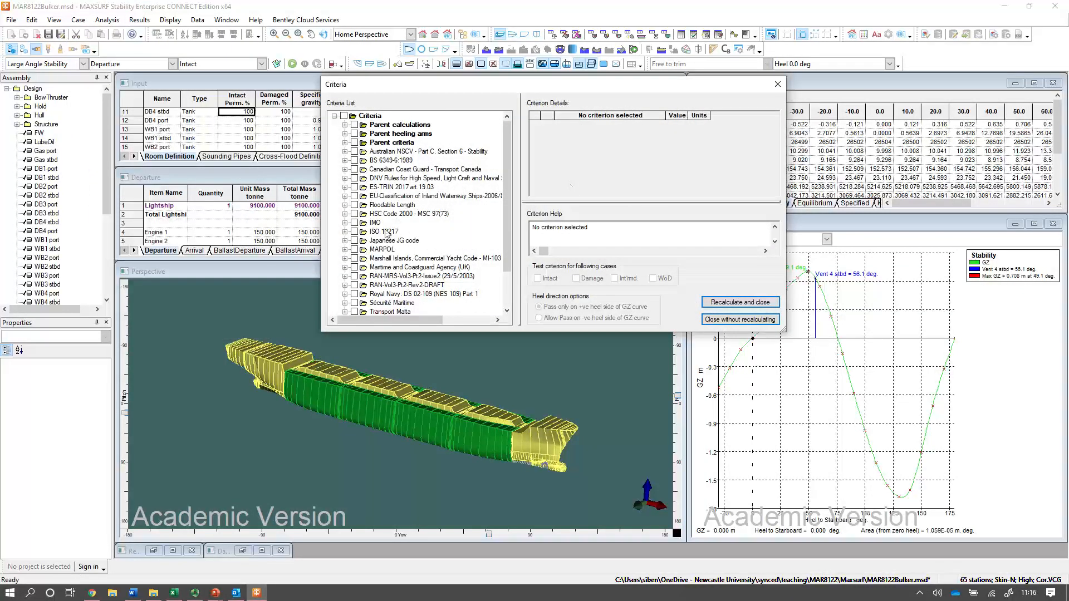
left_click(345, 250)
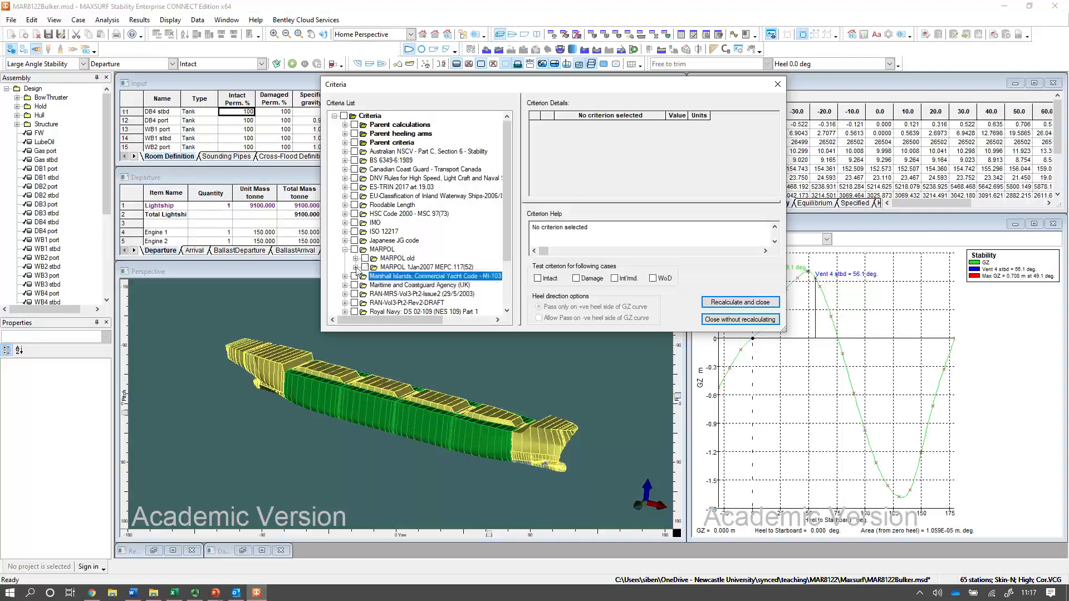
double_click(389, 267)
left_click(379, 277)
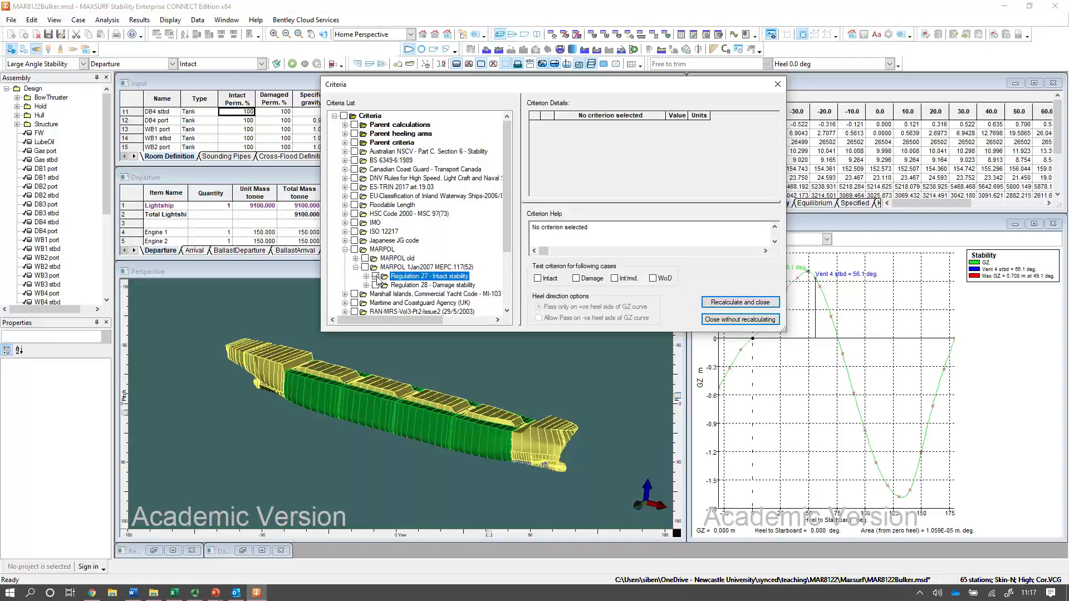
left_click(740, 301)
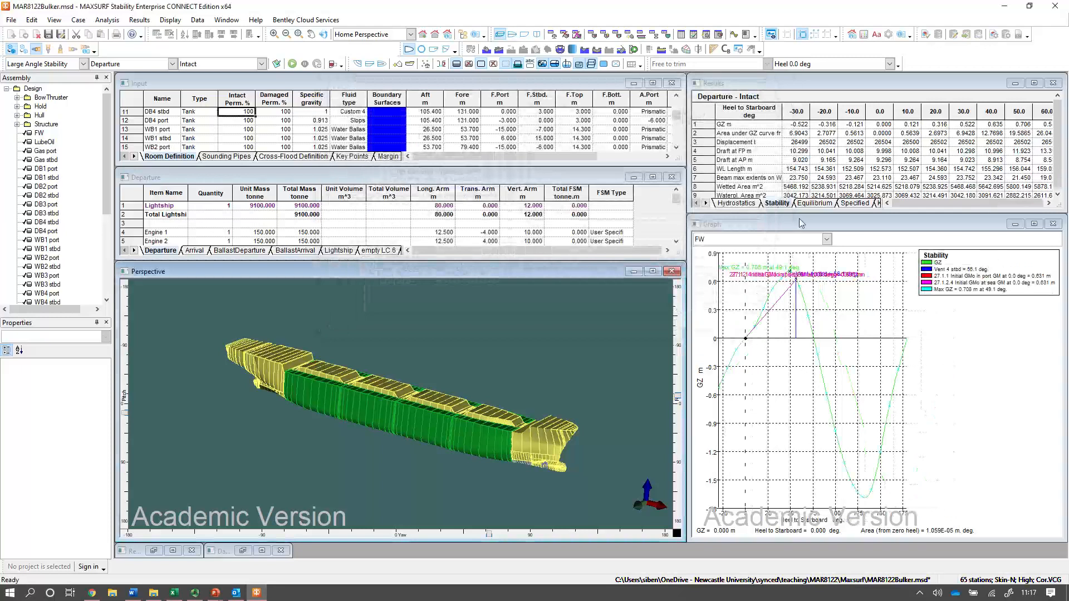
Step: Review the Large Angle Stability criteria results for the Departure loadcase through all the Regulation 27 checks
left_click(706, 203)
left_click(706, 203)
left_click(706, 203)
left_click(706, 204)
left_click(705, 203)
left_click(705, 204)
left_click(706, 204)
left_click(706, 203)
left_click(705, 203)
left_click(705, 203)
left_click(778, 204)
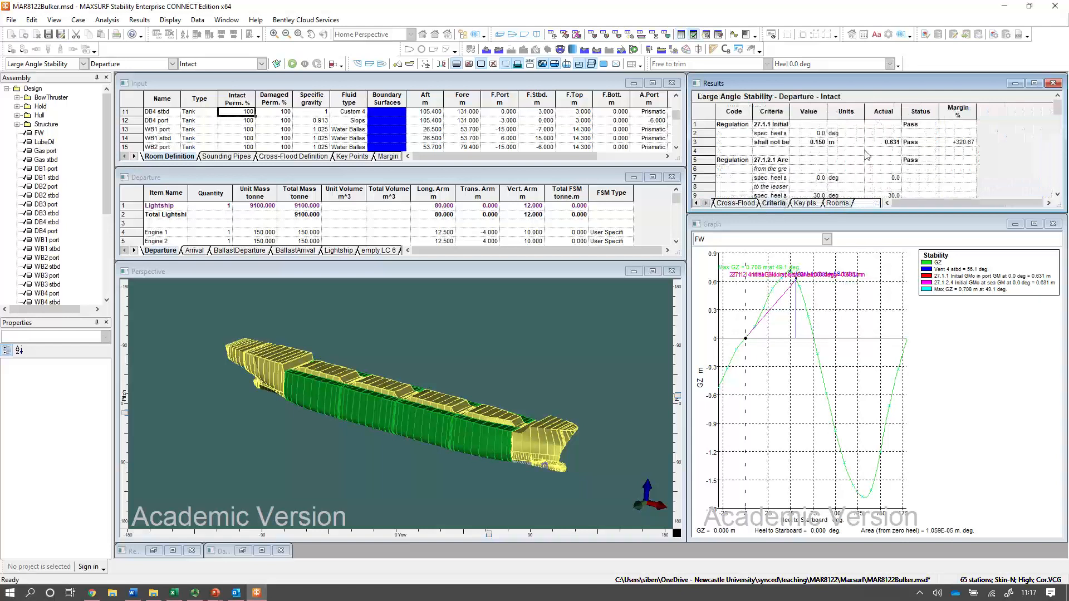
scroll(867, 155, "down", 13)
scroll(866, 158, "up", 13)
Step: Maximise the Departure loadcase window and change the analysis type to Longitudinal Strength
left_click(249, 271)
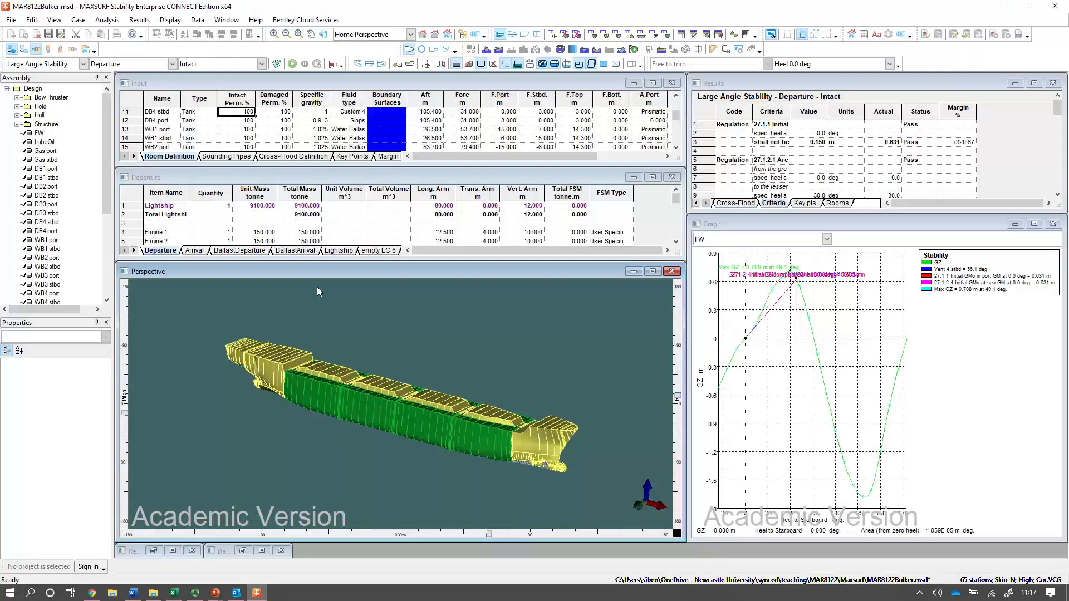
left_click(315, 175)
double_click(315, 175)
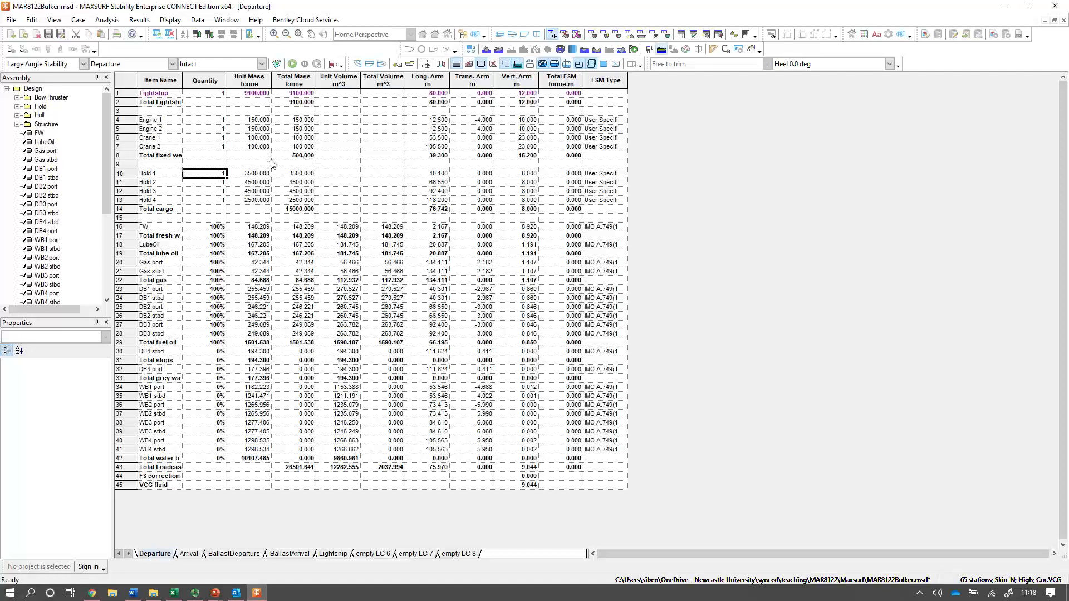
left_click(84, 64)
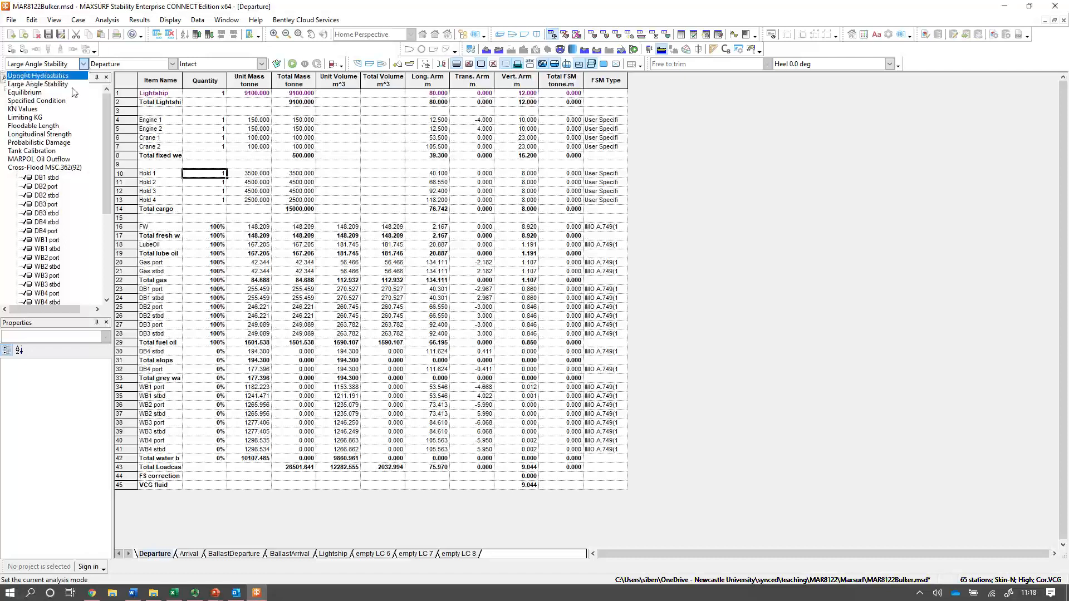
left_click(52, 135)
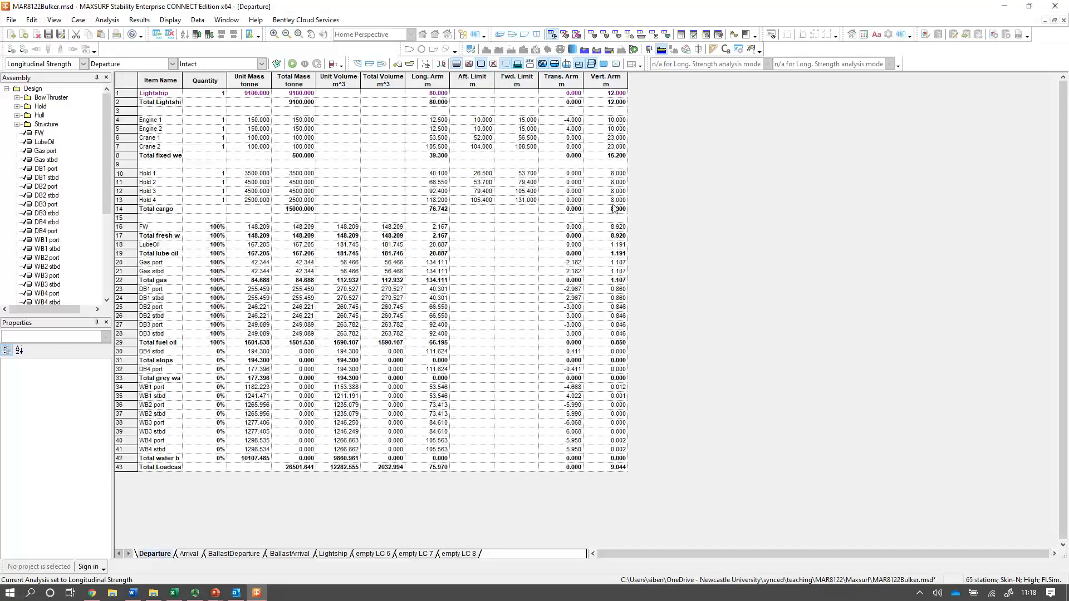
Step: Examine the Aft. Limit and Fwd. Limit columns of the Departure loadcase and compare Engine 1's limits with its longitudinal arm
left_click(471, 81)
left_click(516, 83)
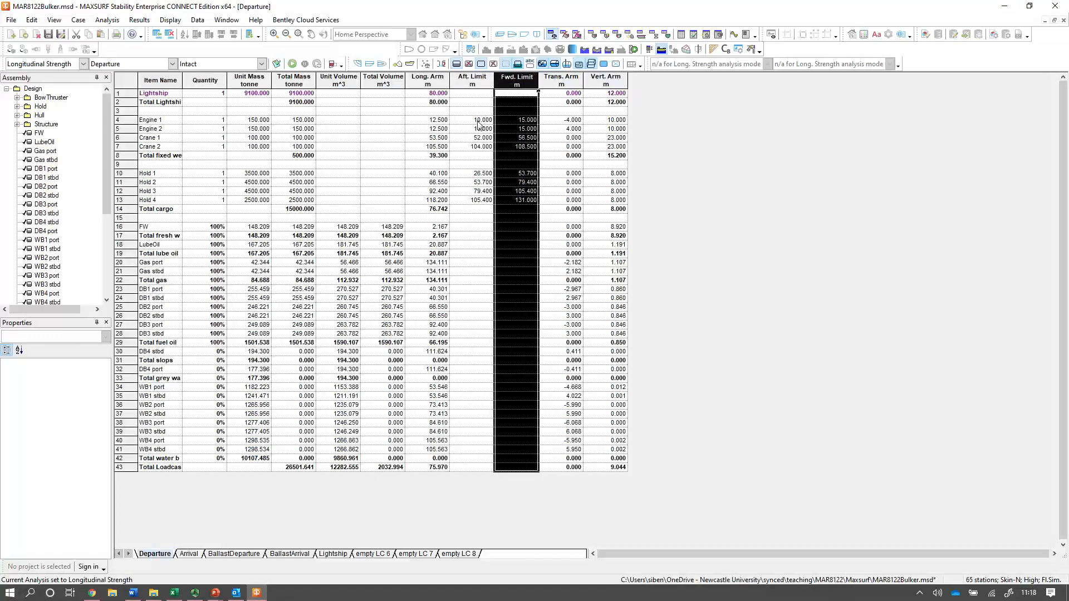
left_click(168, 121)
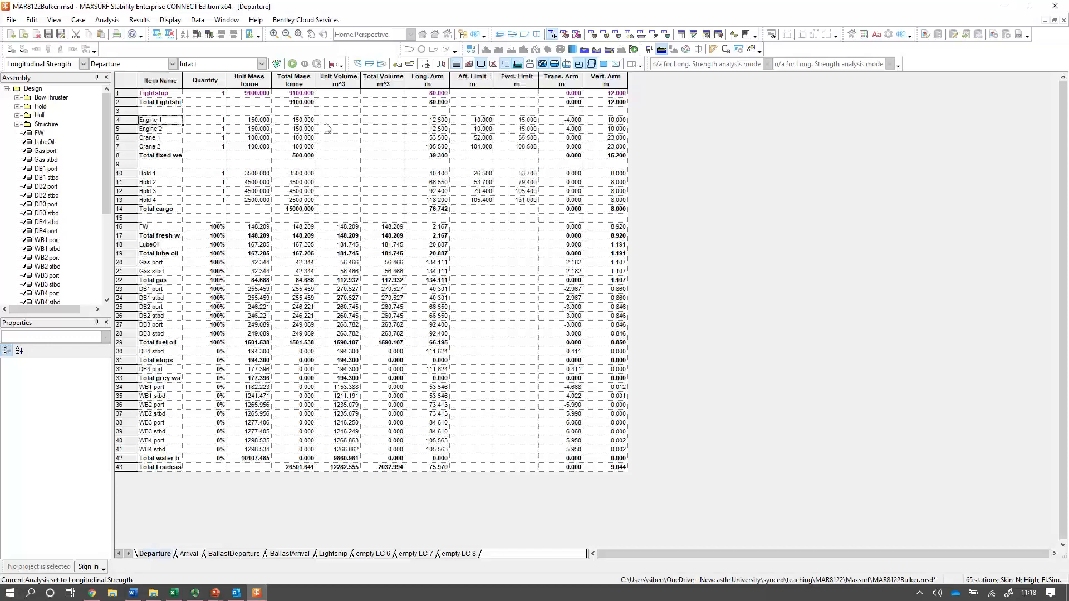
left_click(133, 122)
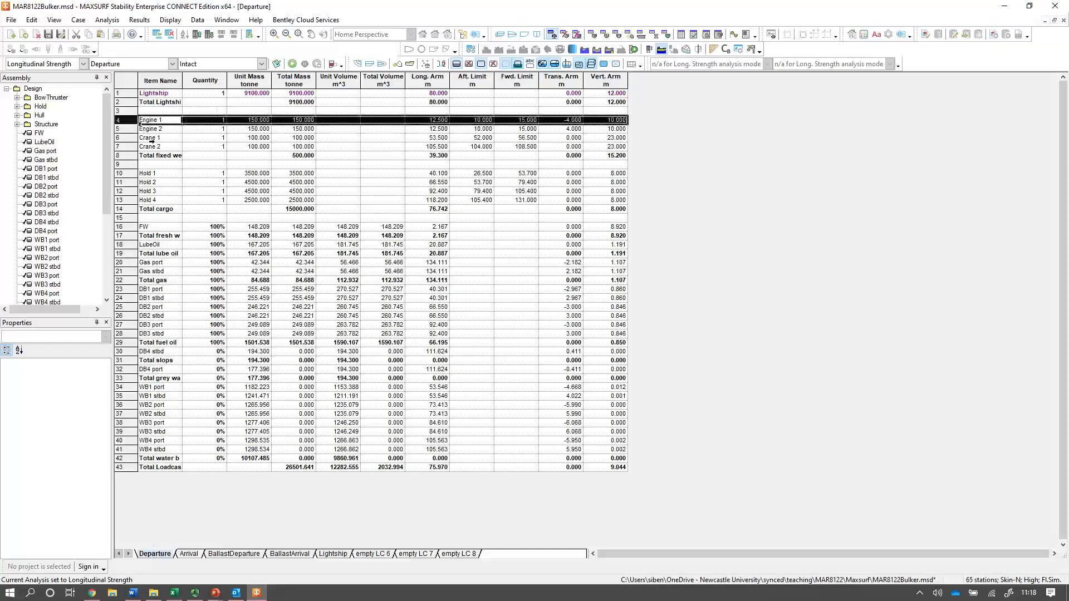
left_click(149, 228)
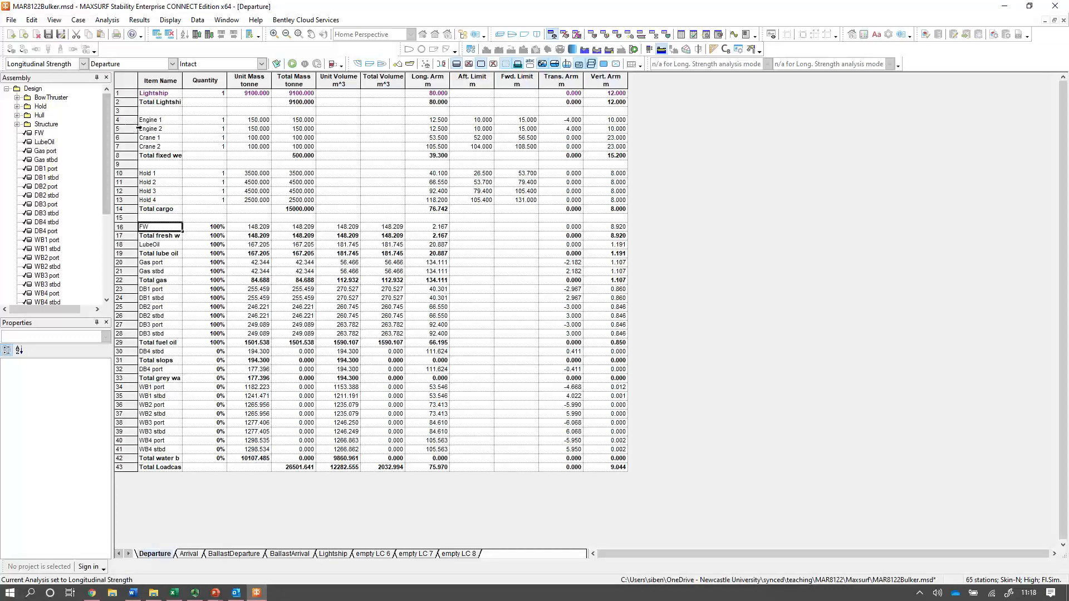
left_click(118, 119)
left_click(477, 121)
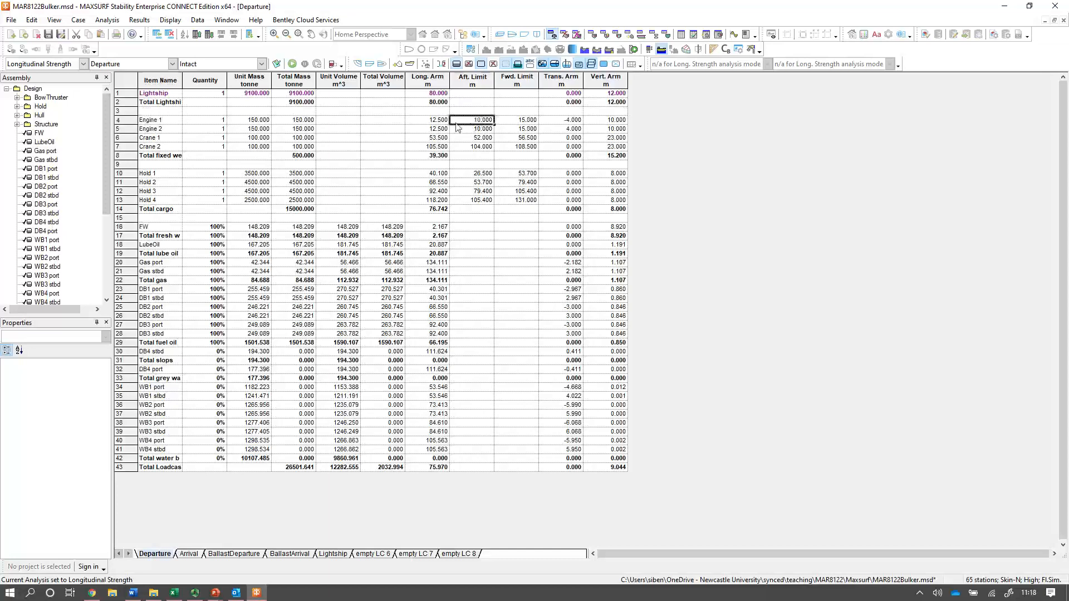
left_click(518, 121)
left_click(440, 122)
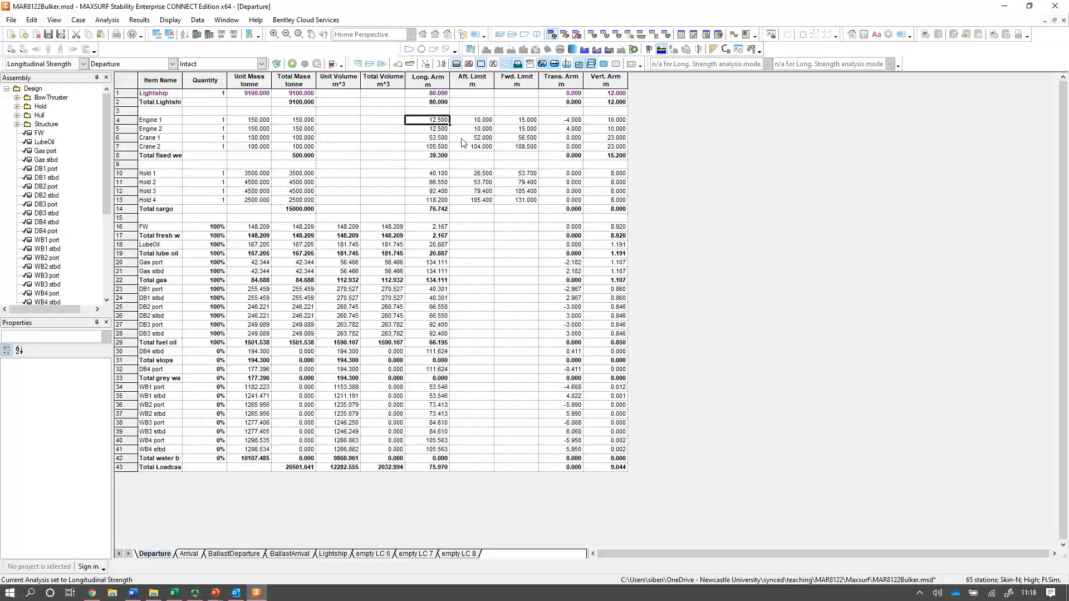
Step: Examine the Lightship loadcase's longitudinal mass distribution, checking the Aft Extent limits and the Aft Extent and MiddleBody arms
left_click(333, 555)
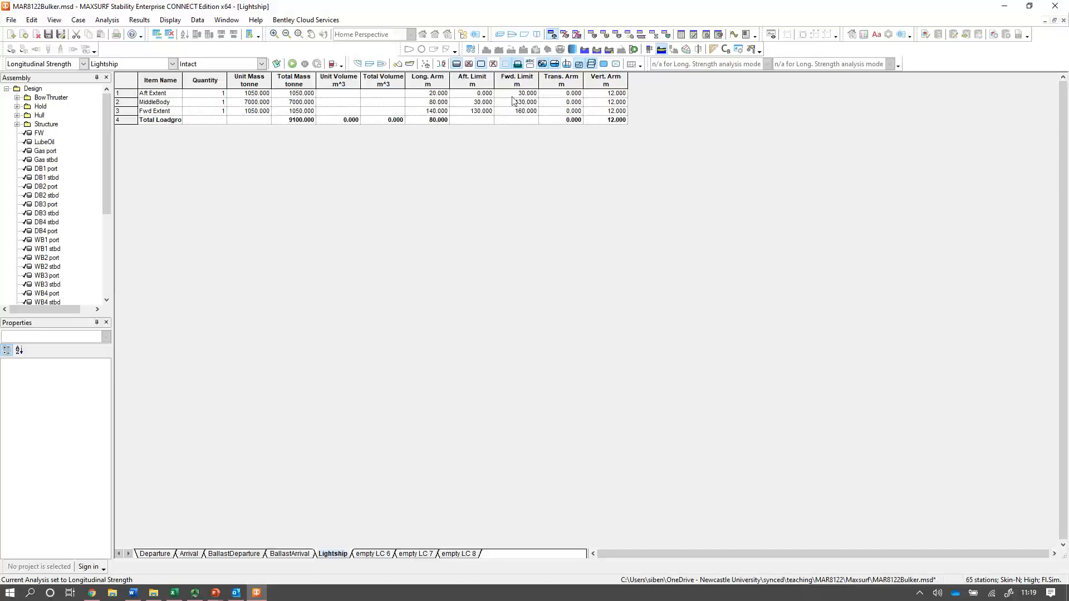
left_click(475, 93)
left_click(518, 94)
left_click(436, 93)
left_click(430, 104)
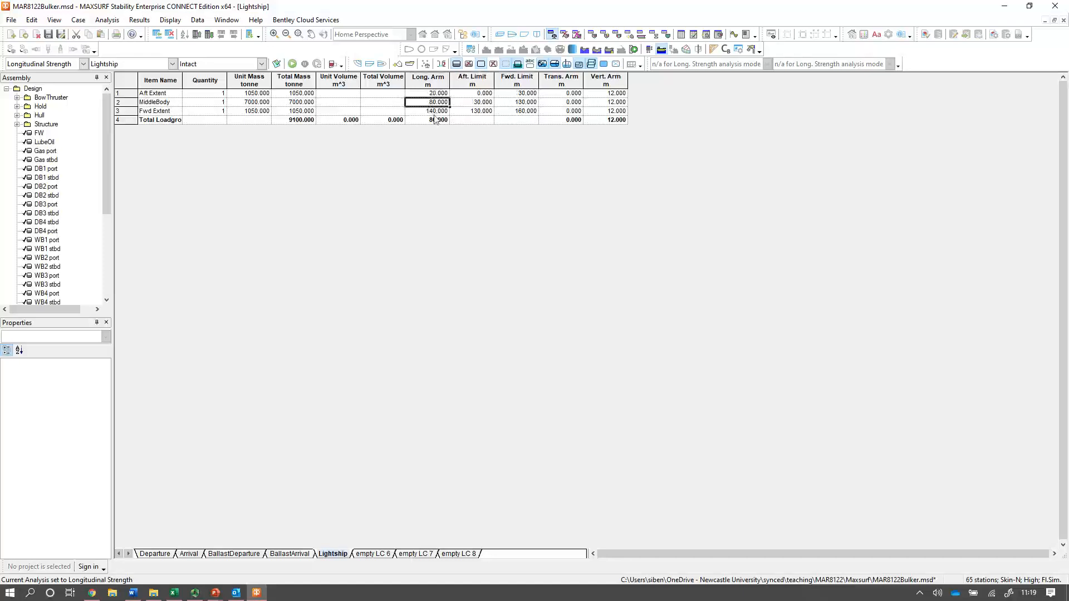
Step: Restore the tiled window layout, run the Longitudinal Strength analysis for the Lightship loadcase, and maximise the resulting graph
left_click(435, 112)
left_click(1056, 23)
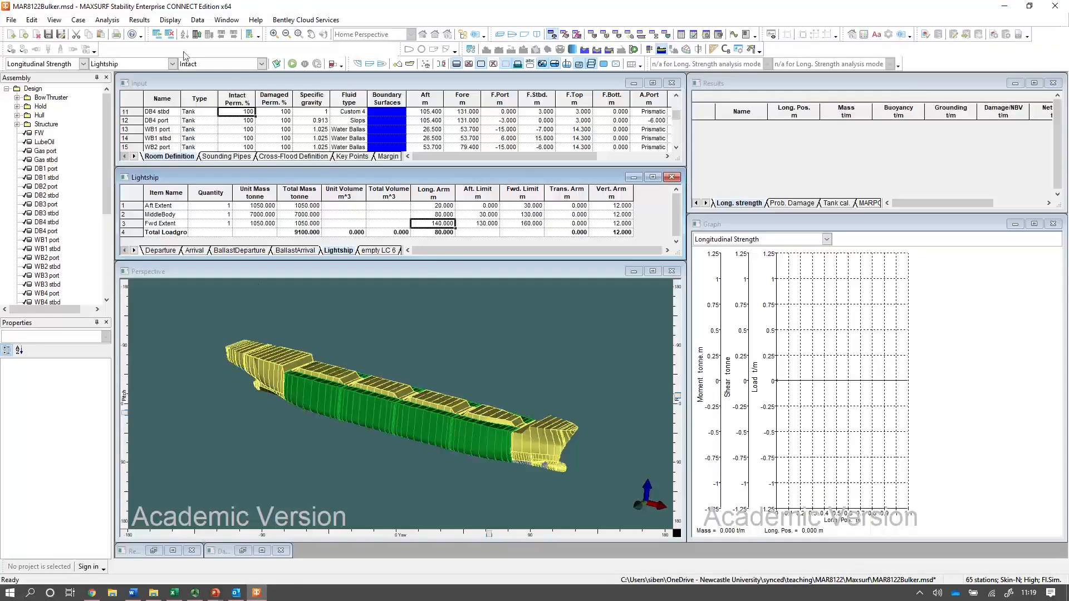
left_click(292, 66)
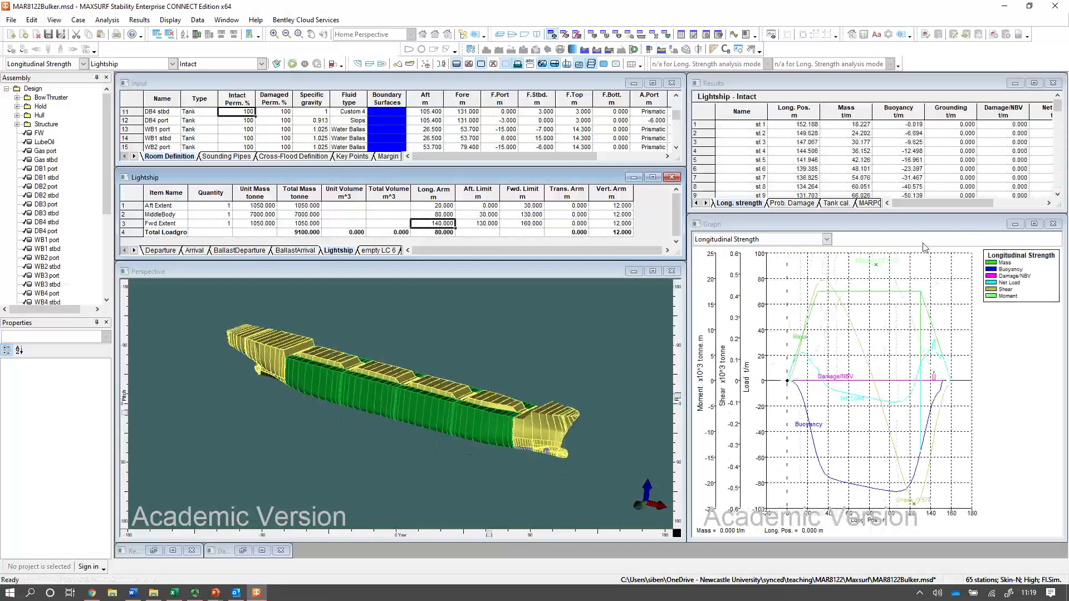
double_click(925, 230)
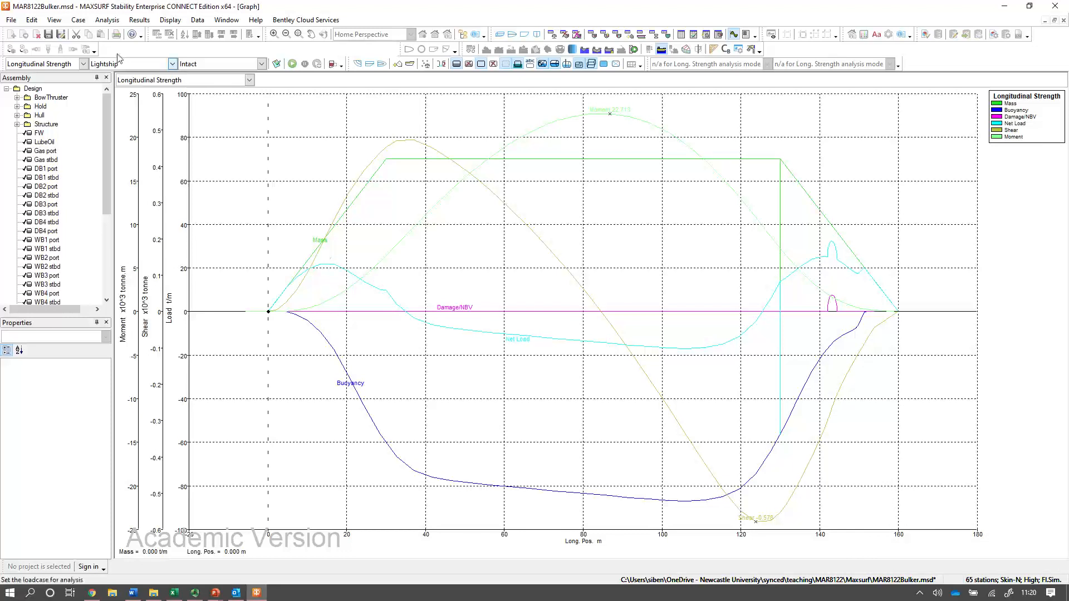
Step: Run the Longitudinal Strength analysis for the Departure loadcase, review its graph, and restore the tiled window layout
left_click(84, 64)
left_click(47, 136)
left_click(171, 64)
left_click(128, 77)
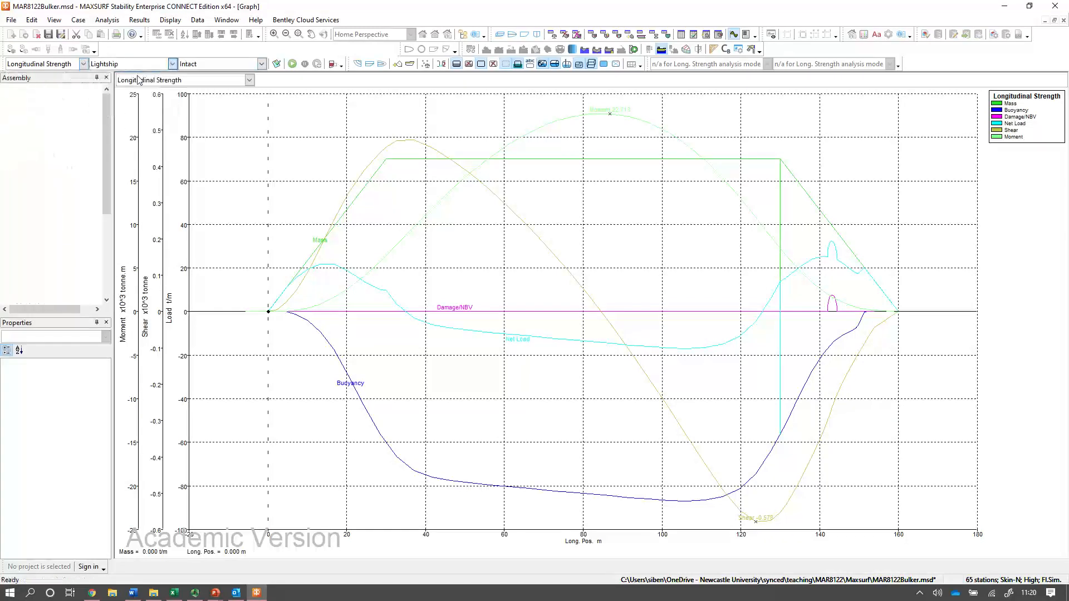
left_click(293, 64)
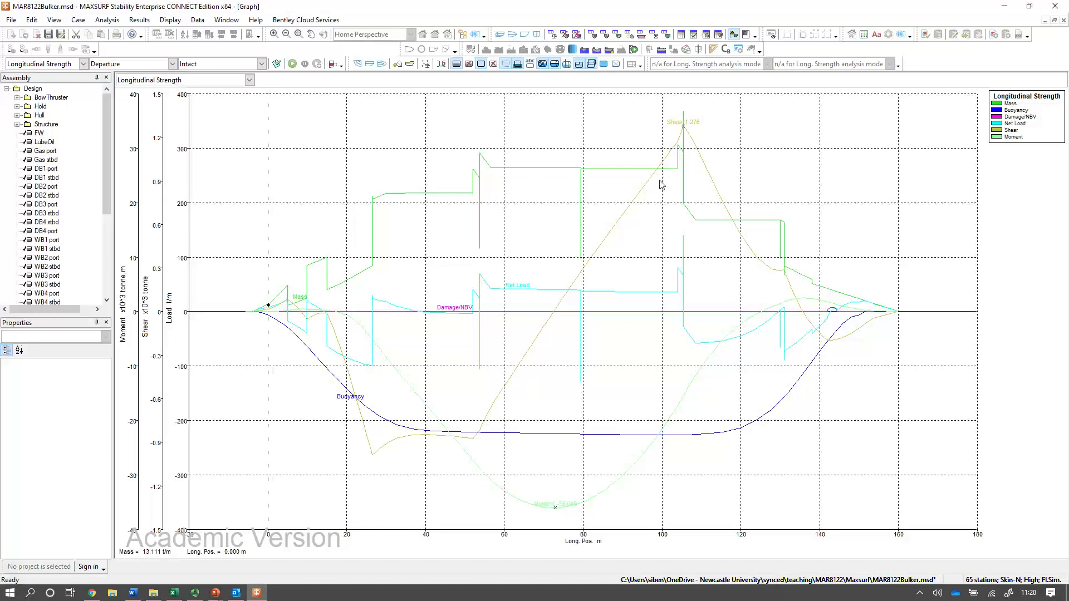
left_click(1055, 20)
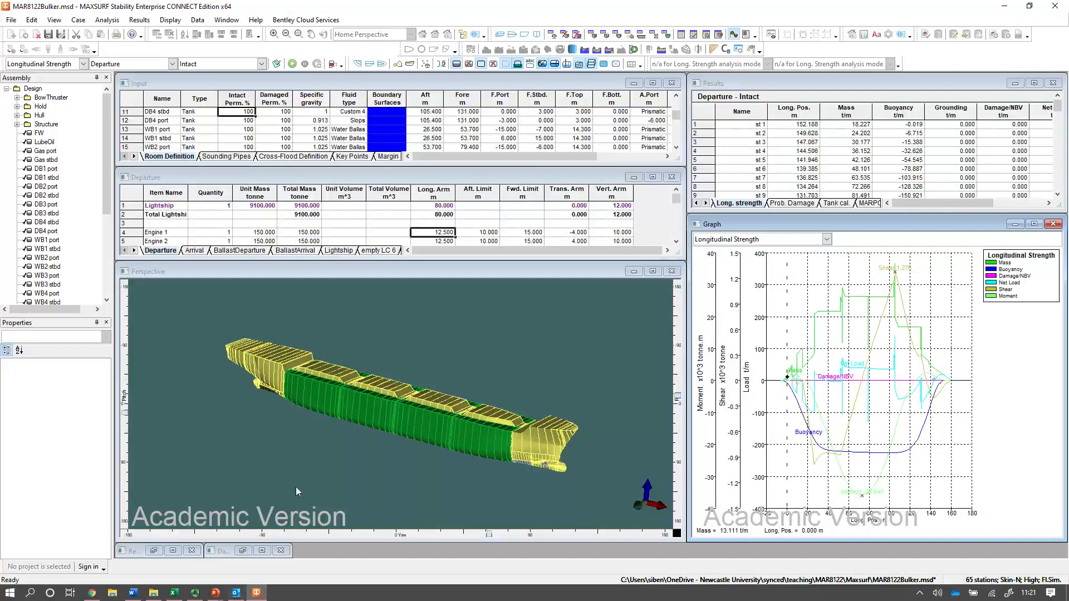
left_click(194, 593)
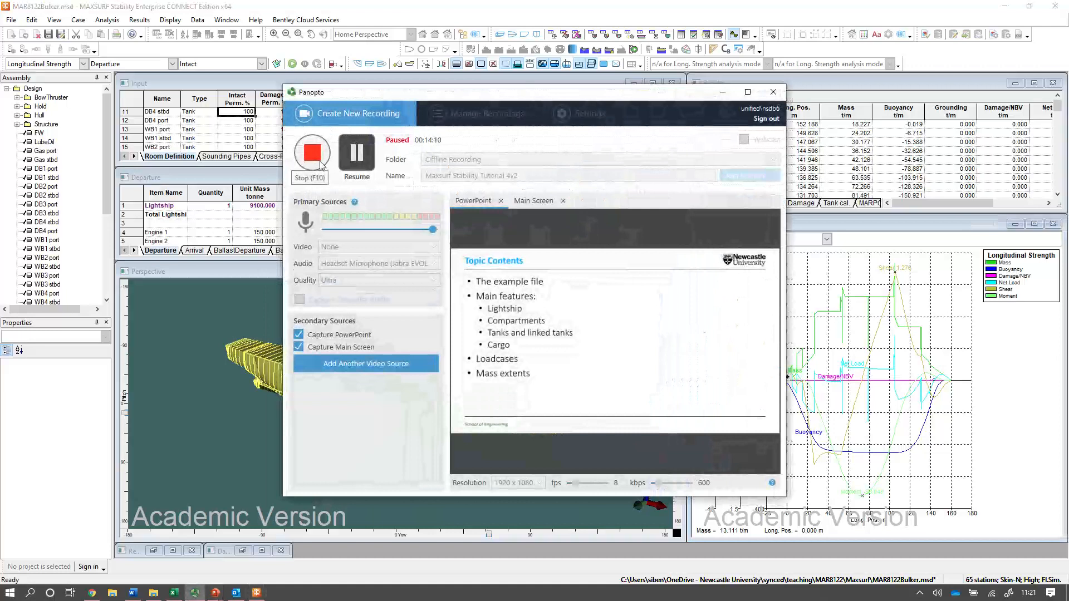
left_click(313, 154)
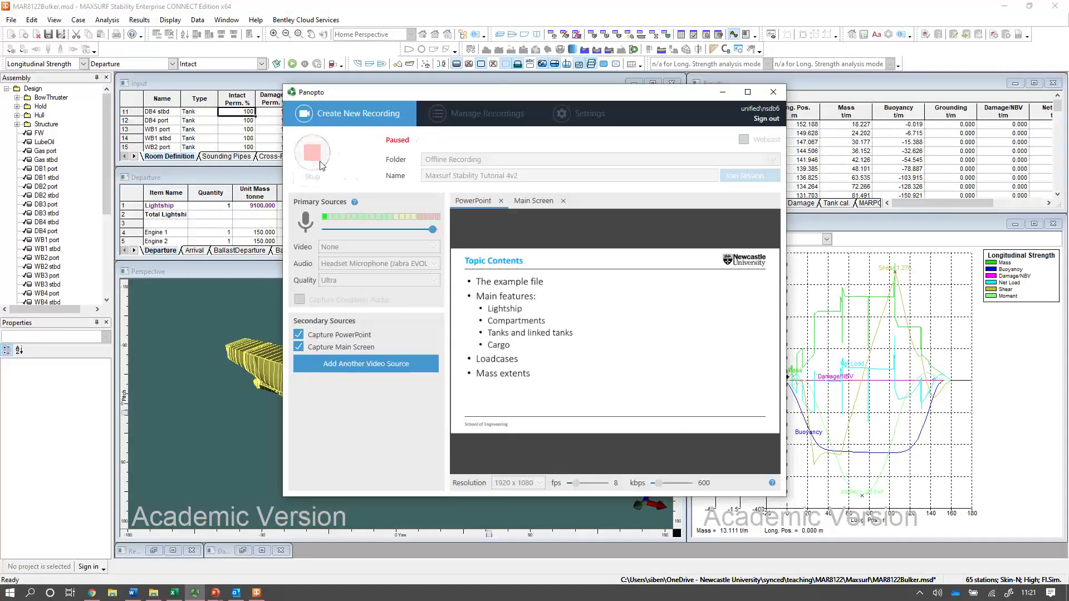